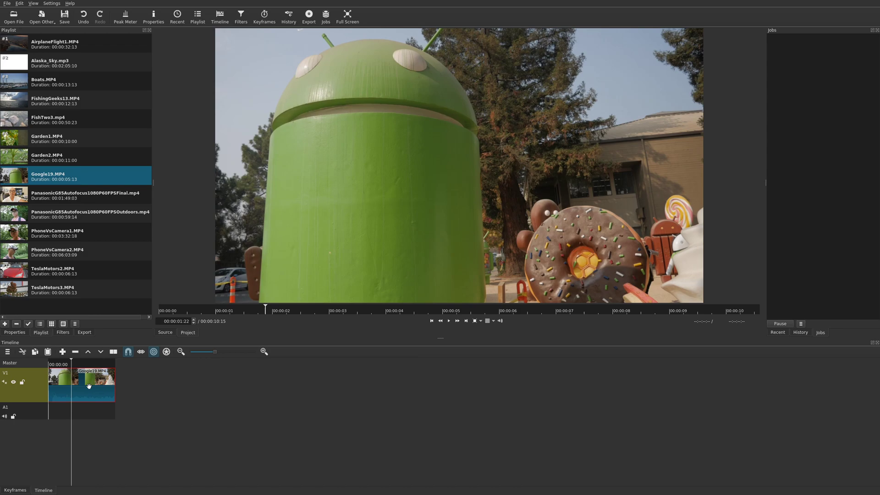
- Add the Rotate and Scale video filter to Google19.MP4 by searching 'scale'
click(61, 333)
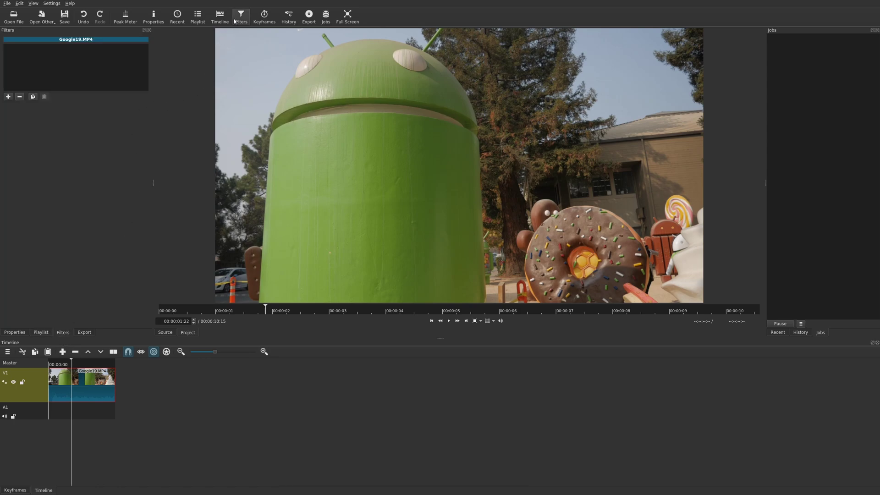
click(9, 97)
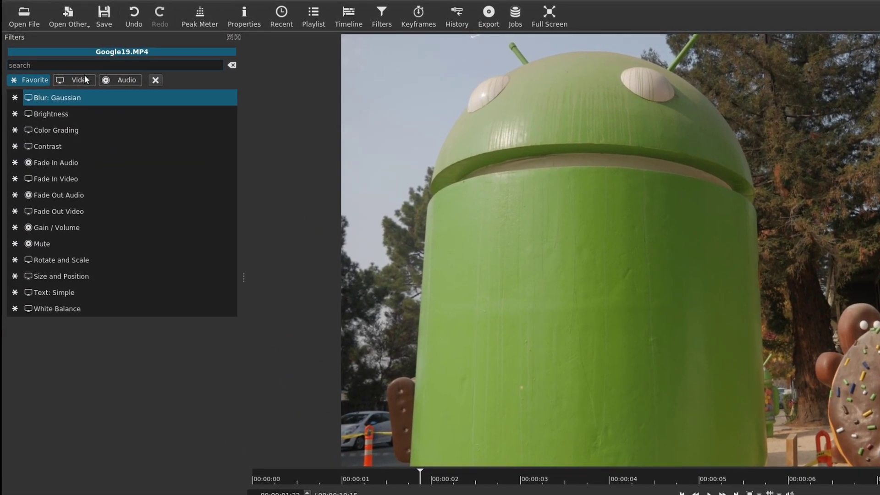
click(84, 76)
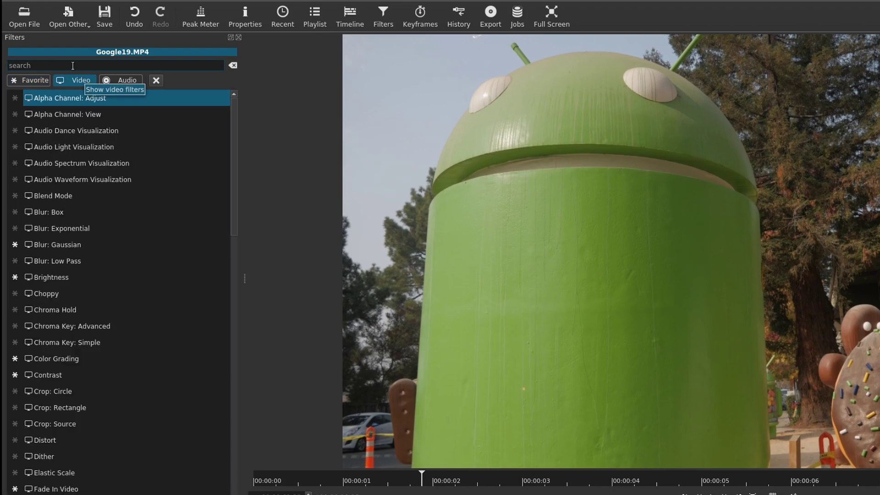
text(scale)
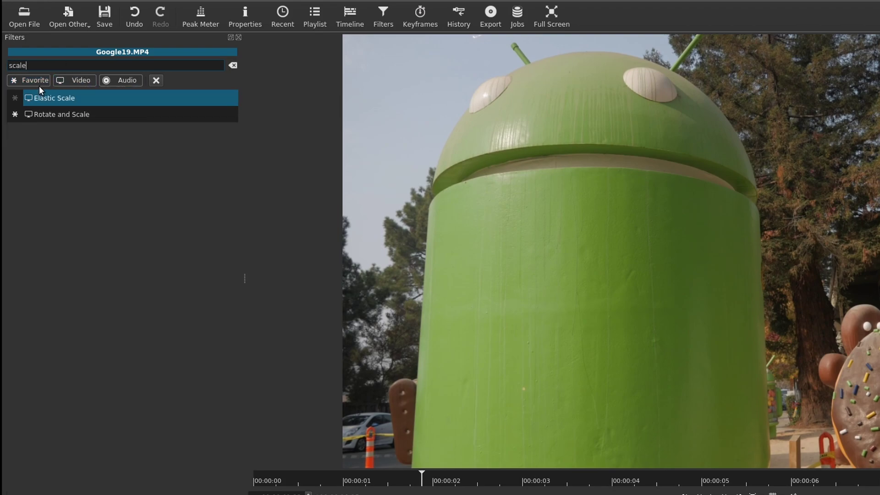
click(61, 112)
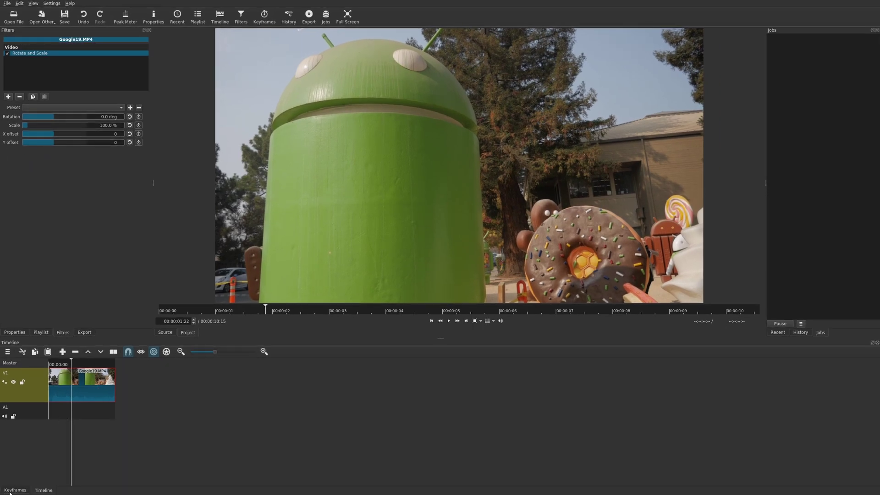
- Show the keyframe track, set Scale to 225.2%, and preview the zoom from the clip start
click(265, 16)
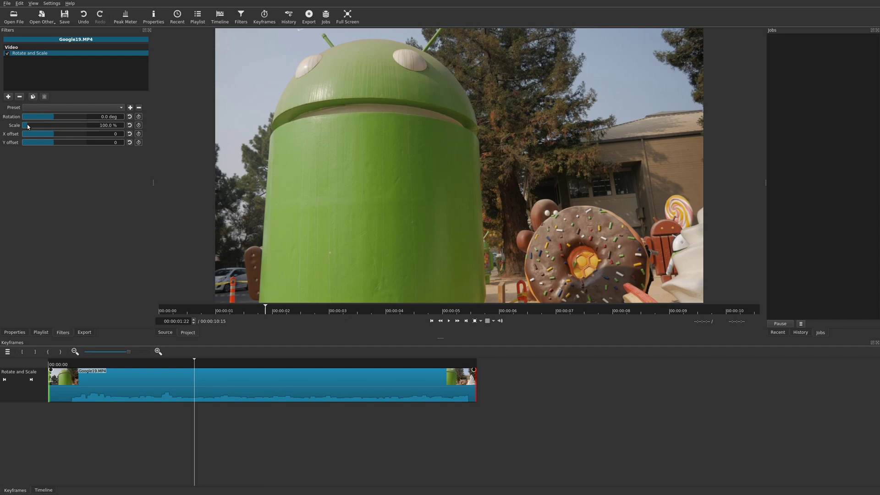
drag(27, 124, 37, 124)
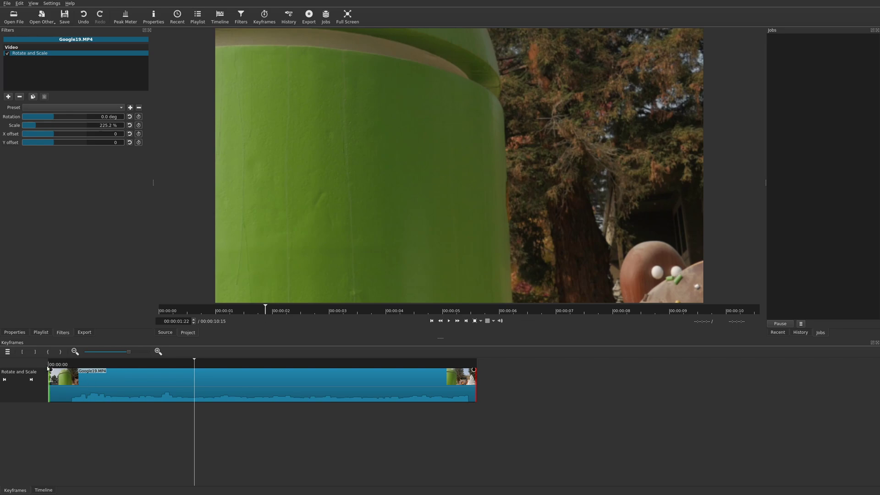
click(58, 362)
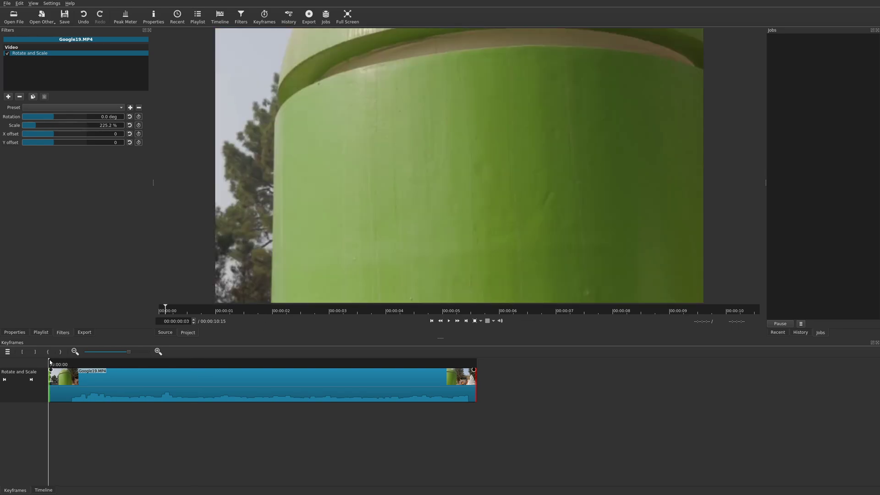
key(space)
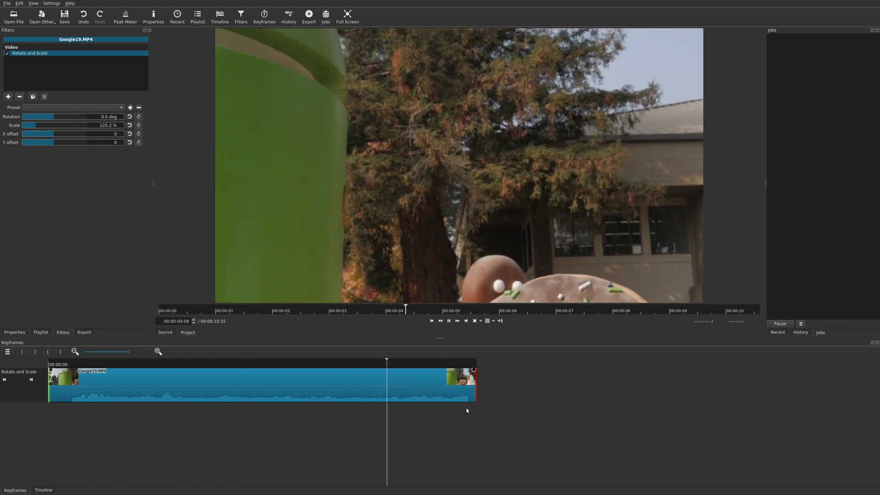
key(space)
click(167, 364)
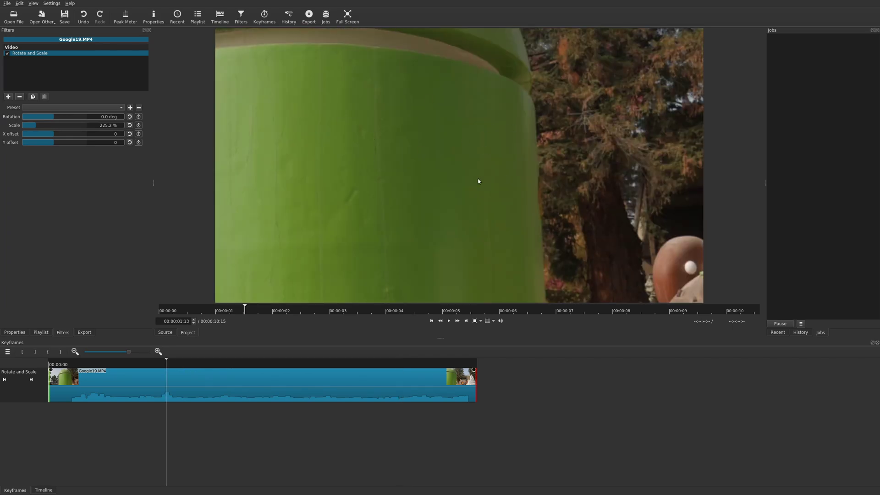
- Add a zoom ramp-in at the clip start and a ramp-out near the clip end
click(189, 362)
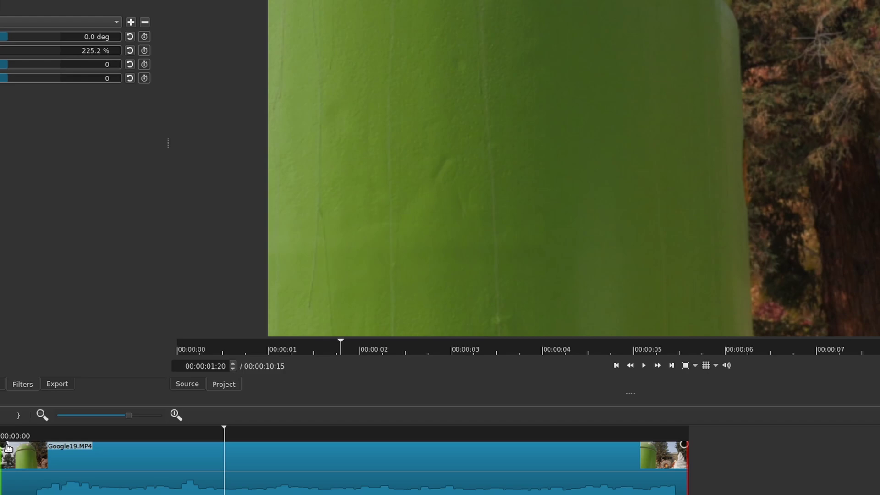
drag(3, 444, 72, 449)
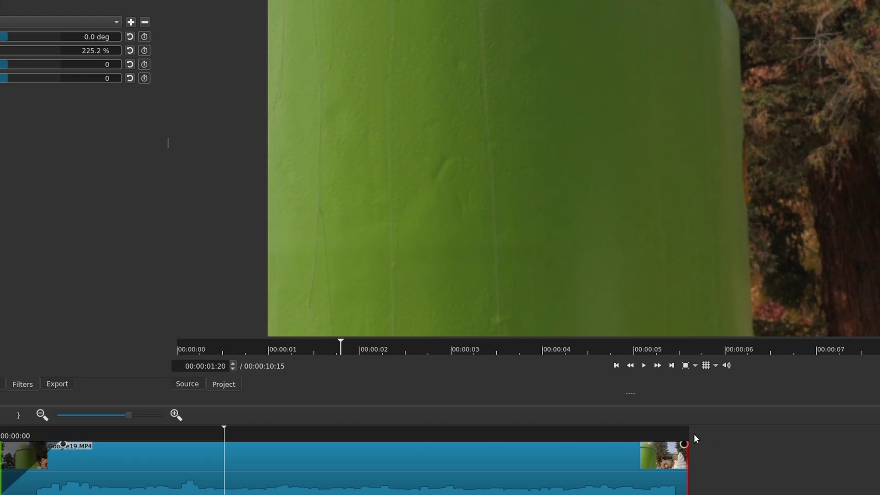
drag(683, 445, 628, 444)
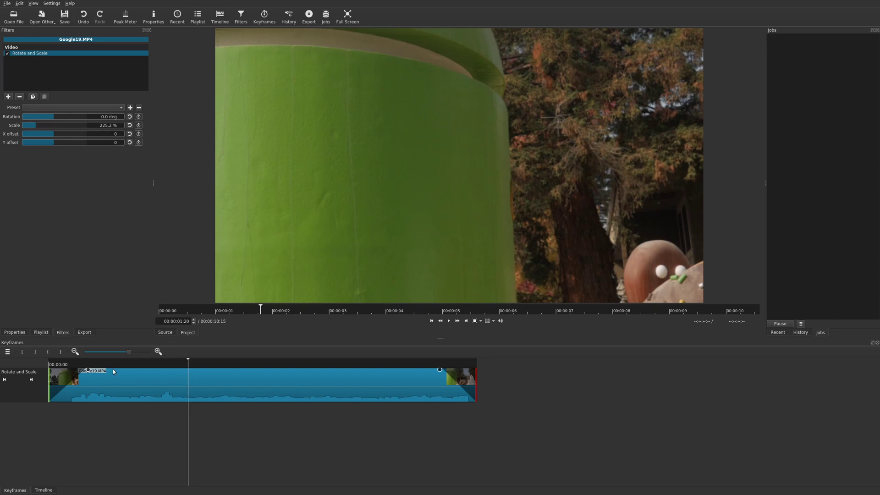
- Play from the clip start and replay the end to check both zoom ramps
click(103, 362)
click(83, 362)
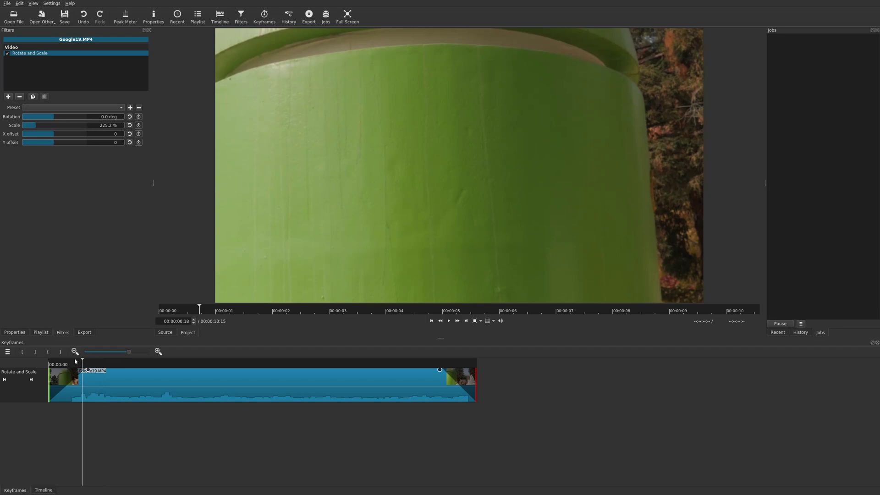
click(48, 362)
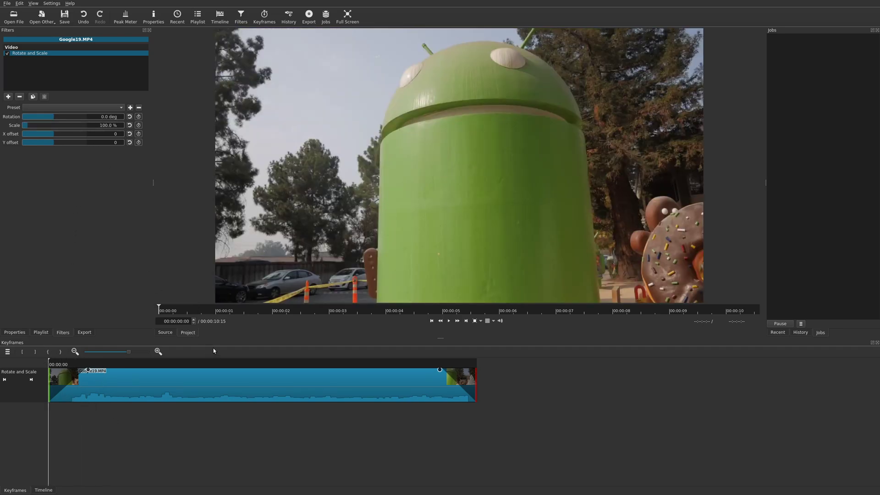
key(space)
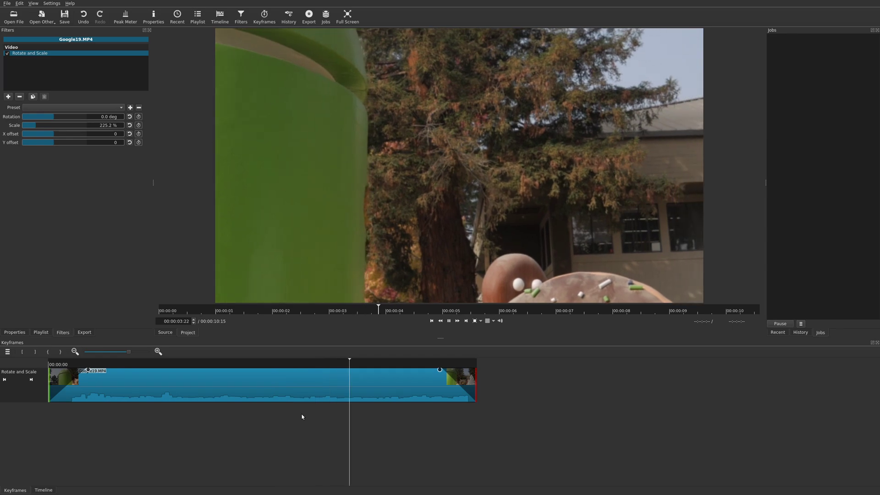
key(space)
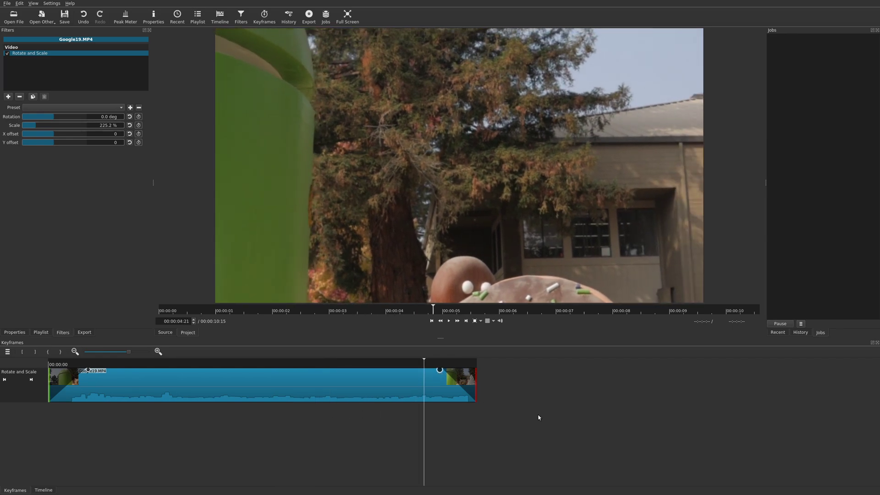
key(space)
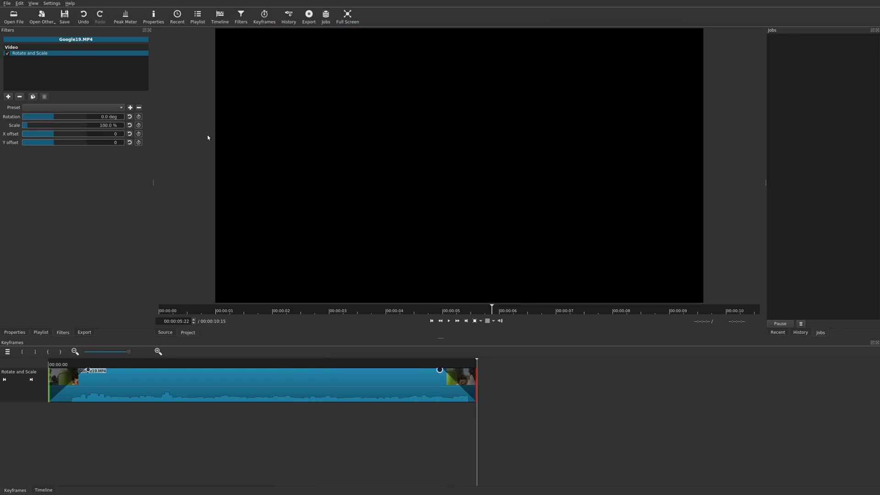
click(447, 363)
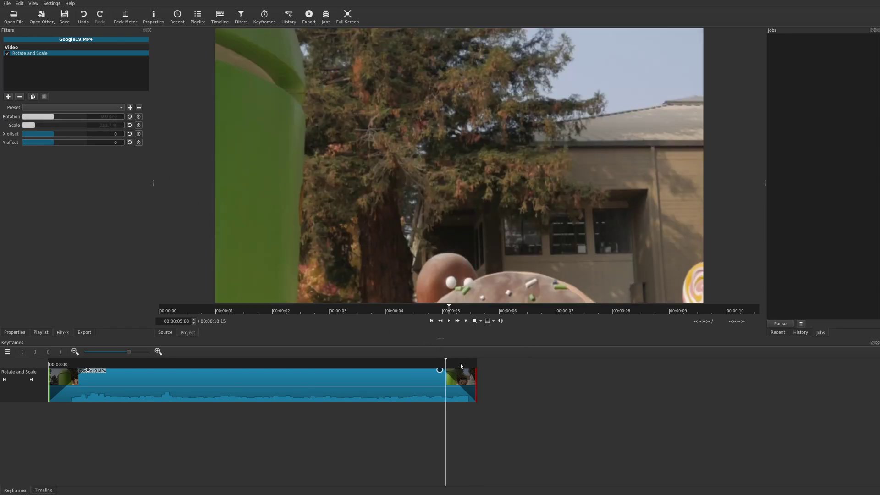
key(space)
key(space)
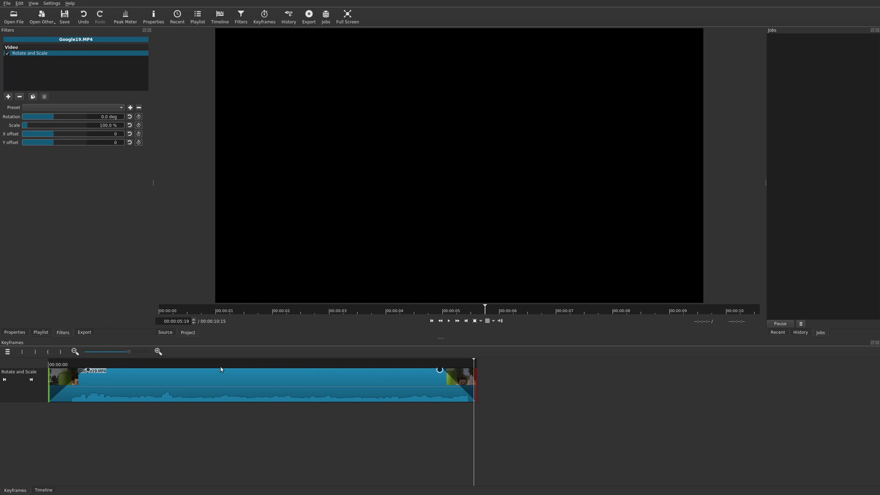
click(230, 359)
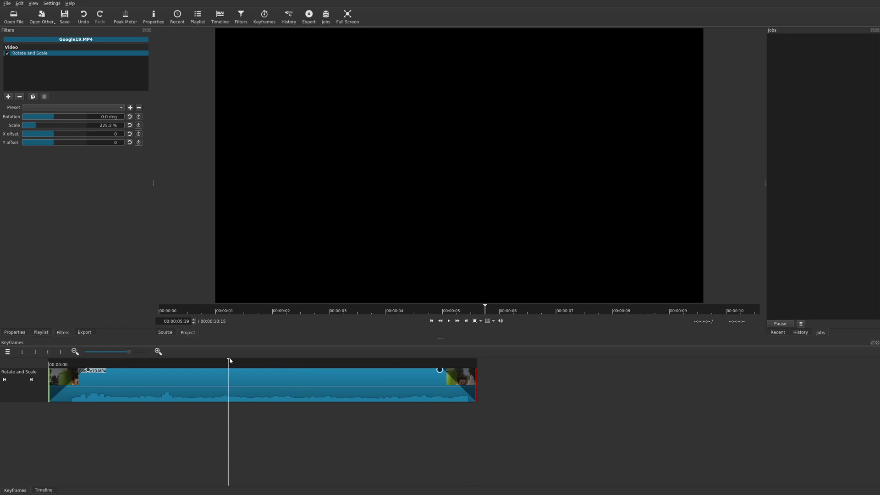
- Lengthen the zoom-in and zoom-out ramps and play the clip from the start
click(214, 396)
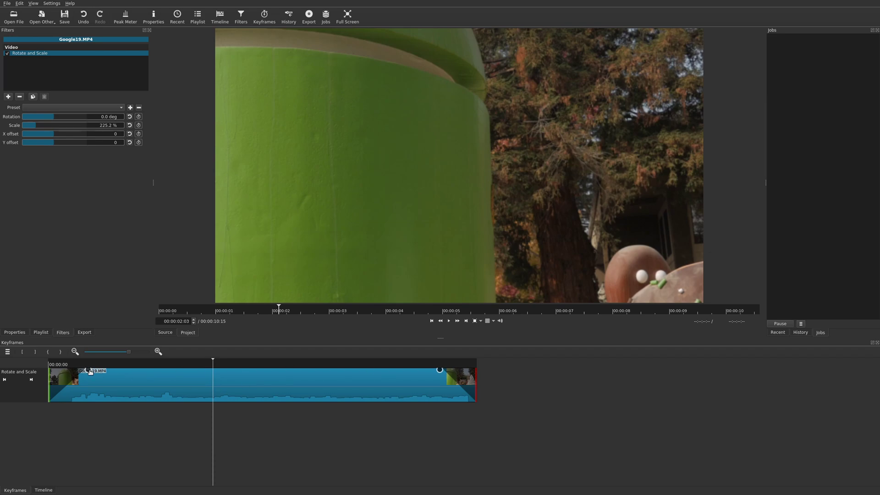
drag(87, 369, 138, 371)
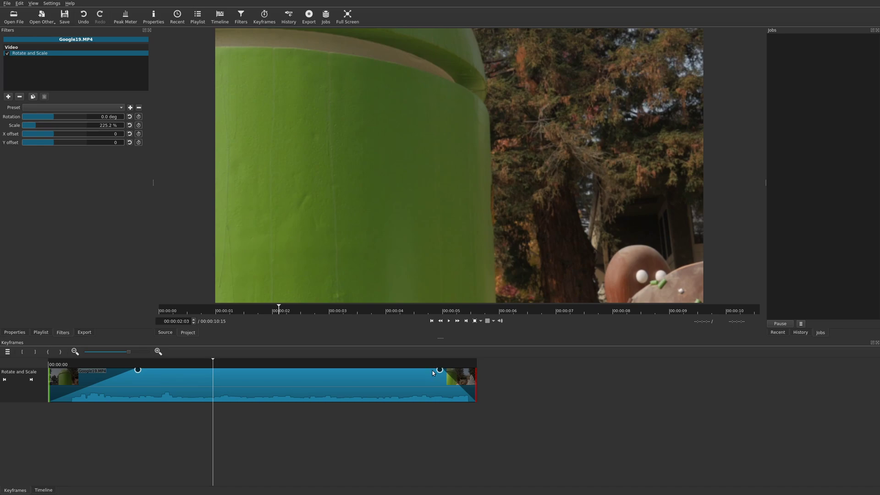
drag(440, 370, 371, 372)
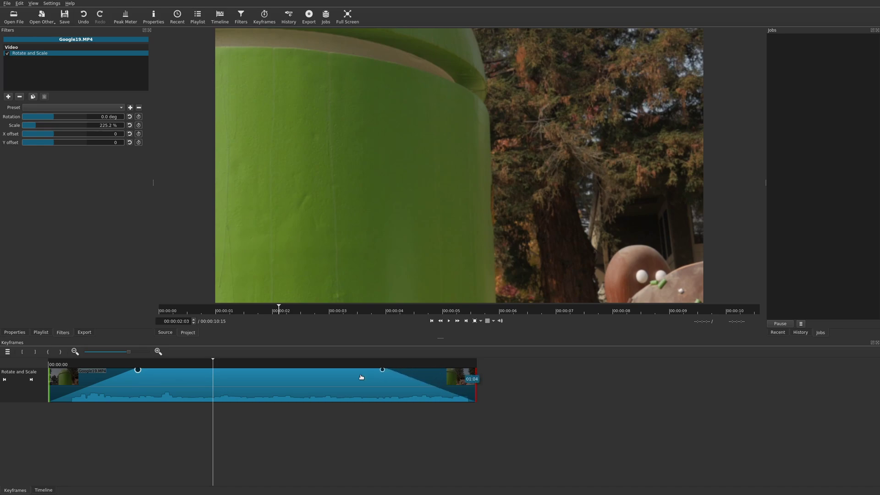
drag(79, 363, 42, 377)
key(space)
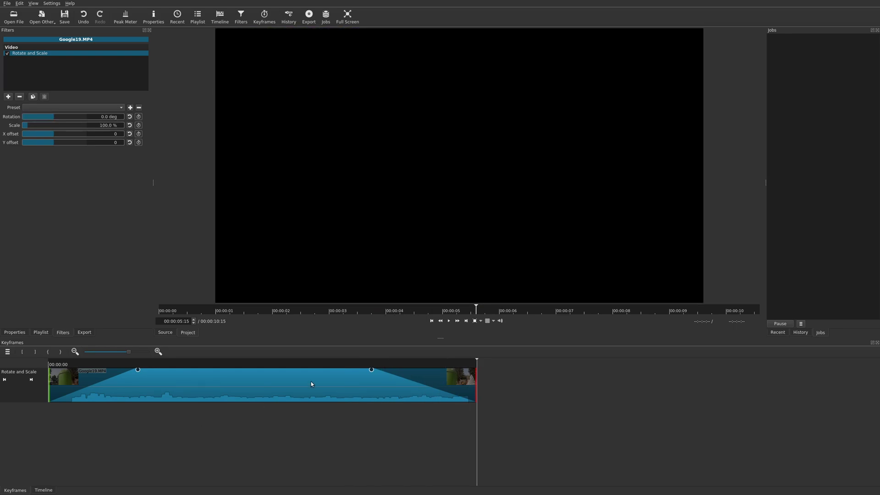
- Shorten both ramps back toward the clip edges and replay the clip from the start
click(223, 363)
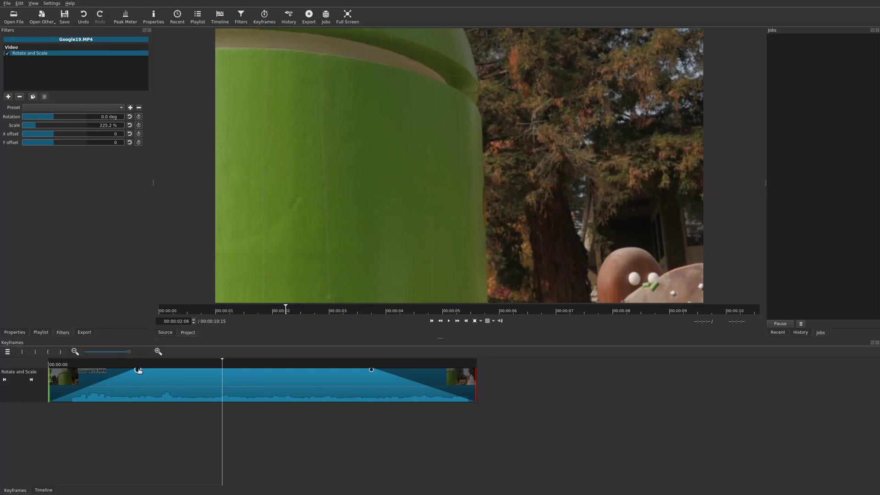
drag(137, 369, 60, 369)
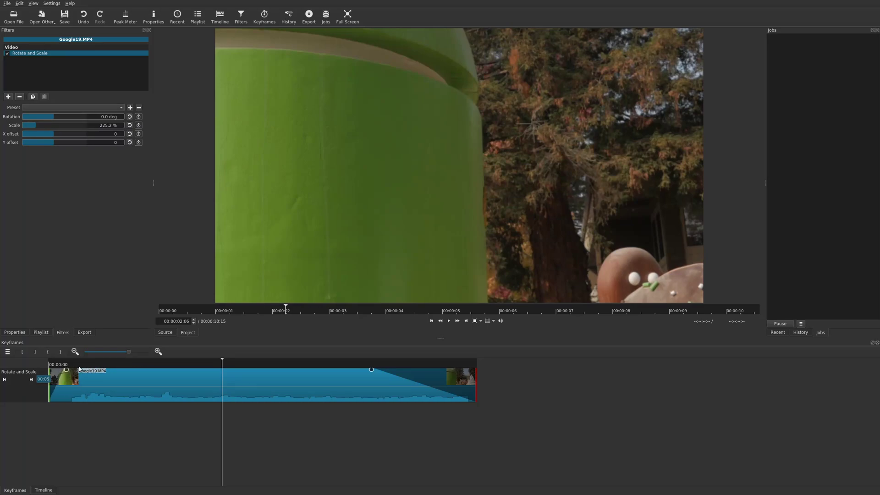
drag(372, 370, 455, 370)
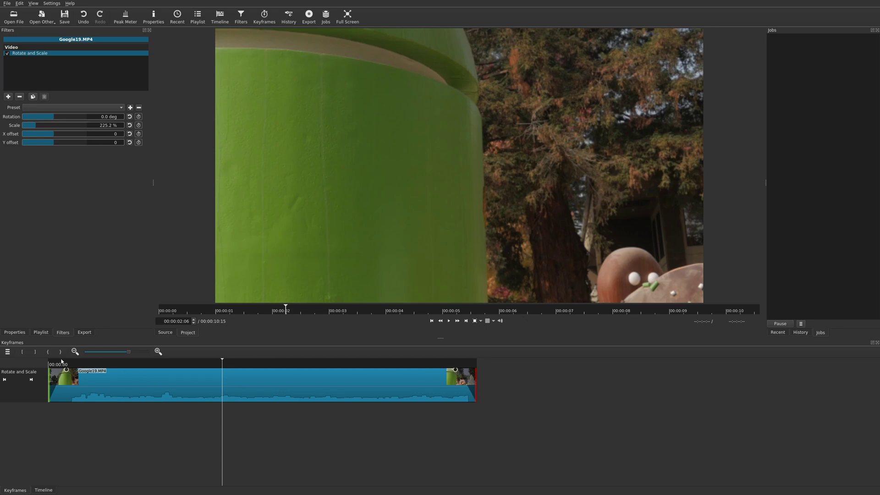
drag(62, 364, 33, 361)
key(space)
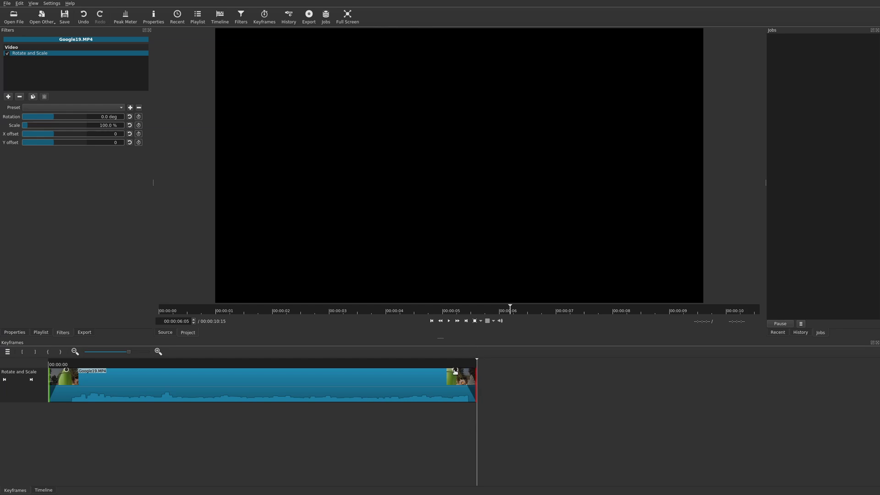
- At 00:00:02:06, set X offset to 445 and Y offset to 288 toward the Android head
click(225, 364)
key(Left)
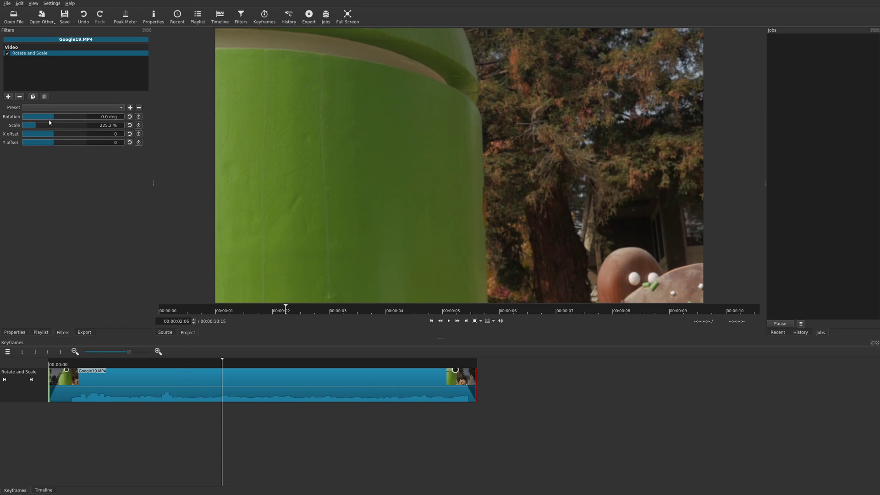
drag(55, 135, 58, 143)
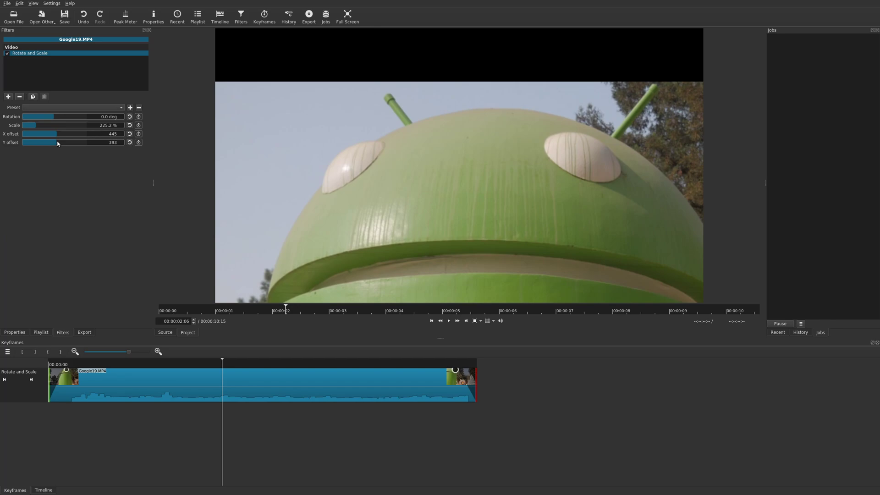
drag(56, 144, 57, 143)
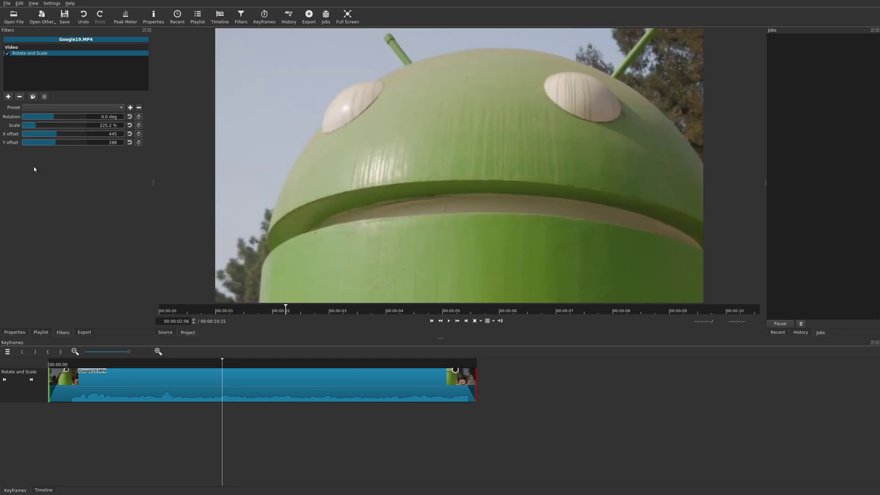
- Lengthen the filter's ramp-in and ramp-out, then play back the zoom and pan
click(108, 365)
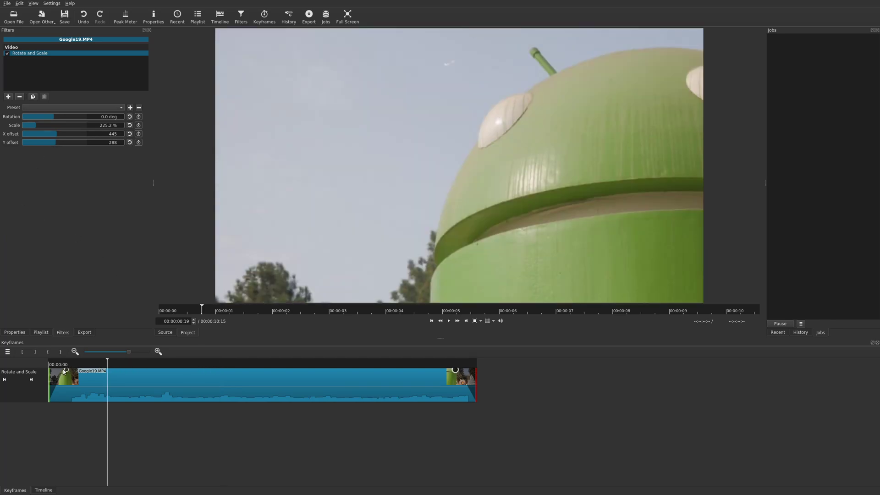
drag(70, 370, 98, 370)
drag(455, 370, 439, 370)
drag(64, 362, 48, 361)
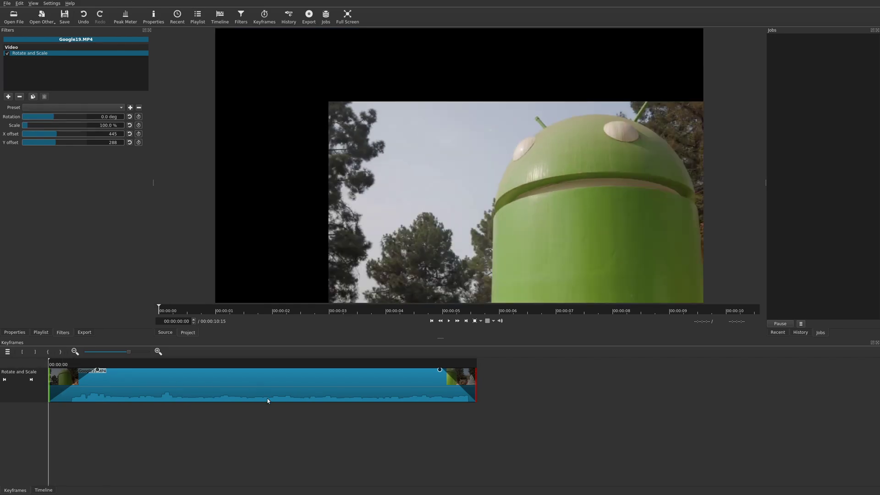
key(space)
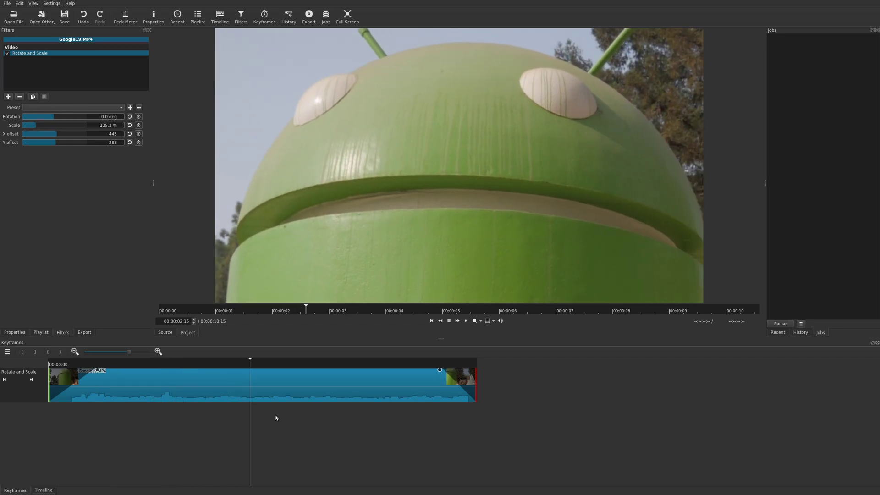
key(space)
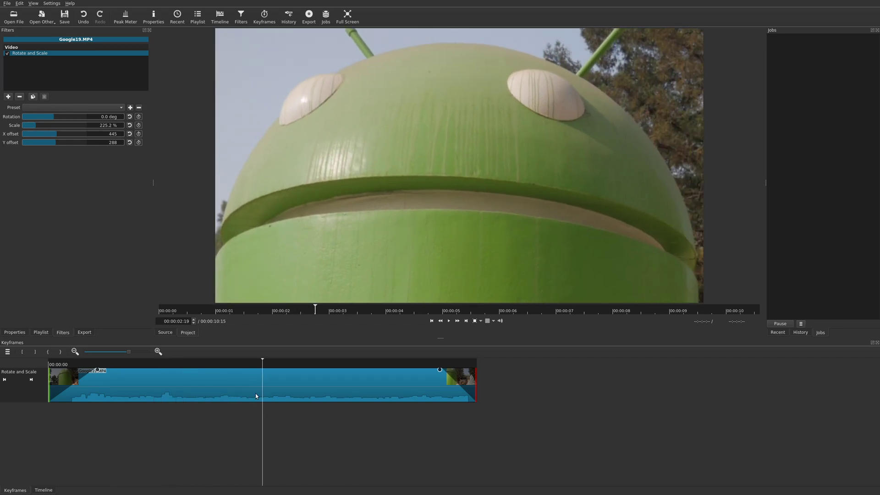
- Reset Scale to 100% and X and Y offsets to 0
click(130, 125)
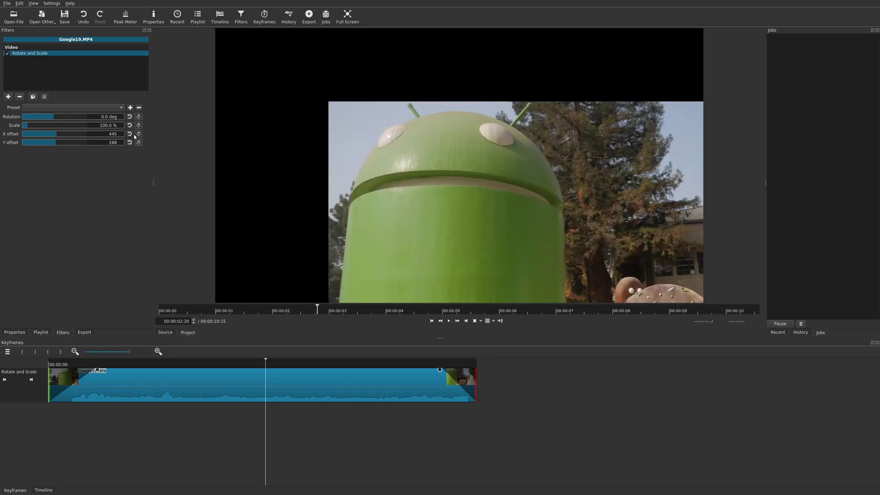
click(130, 134)
click(129, 142)
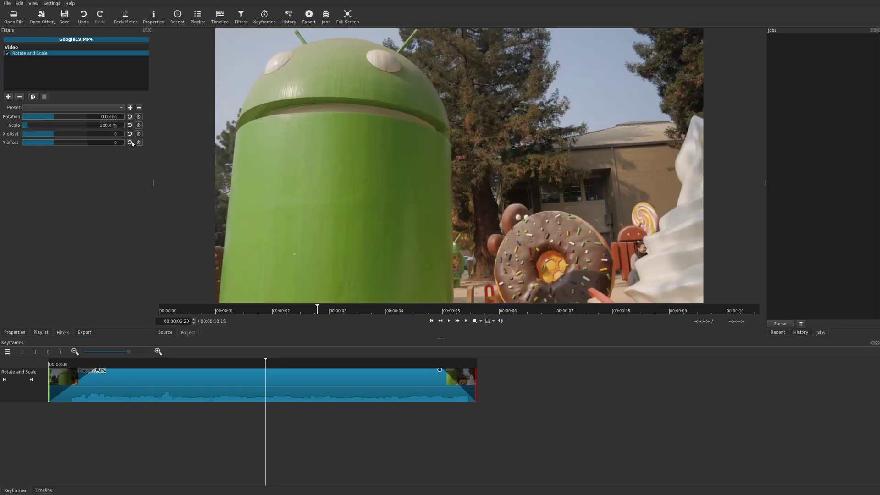
- Drag the ramp-in and ramp-out handles back to the clip edges and play to check
drag(101, 372, 42, 377)
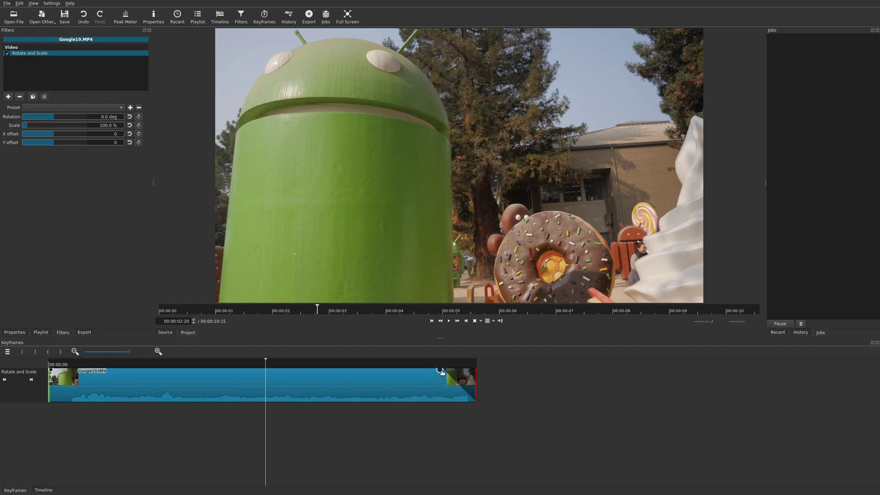
drag(438, 369, 479, 370)
key(space)
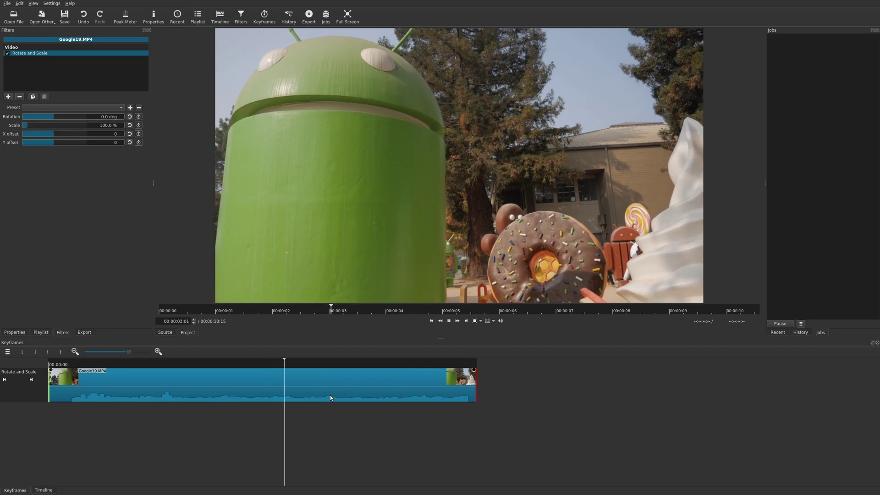
key(space)
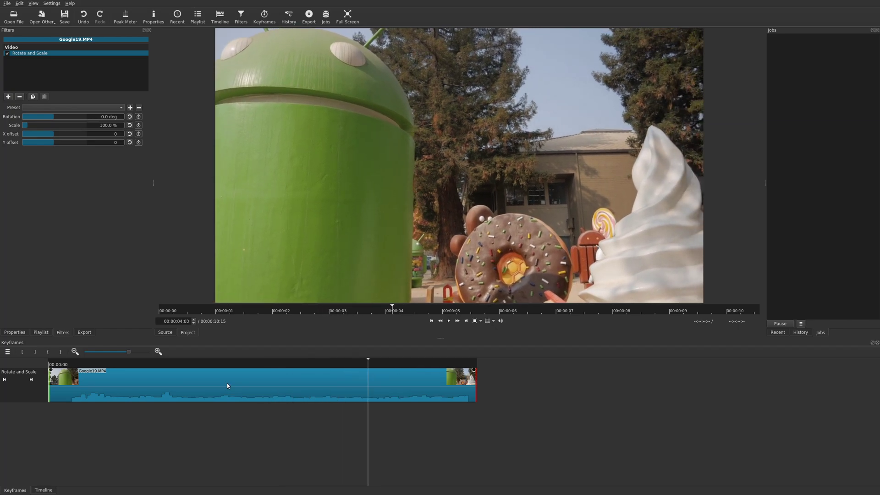
click(136, 364)
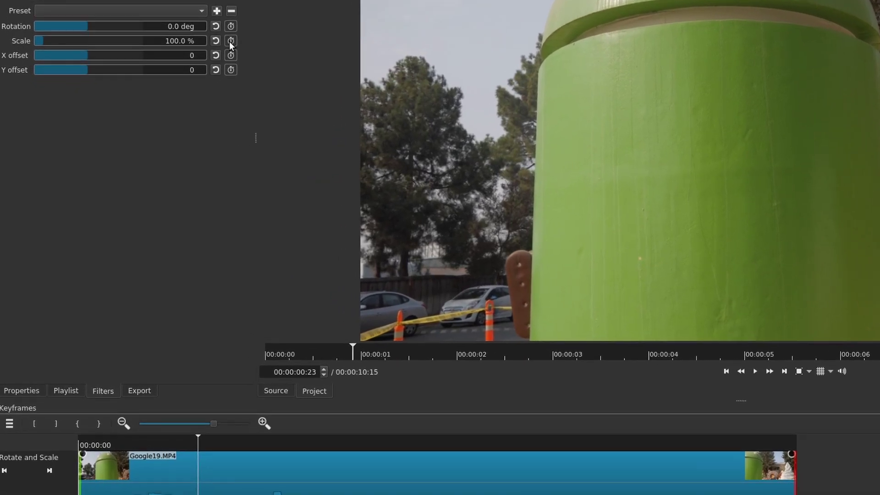
- Enable Scale keyframing and set a 596.9% Scale keyframe at 00:00:00:23
click(230, 41)
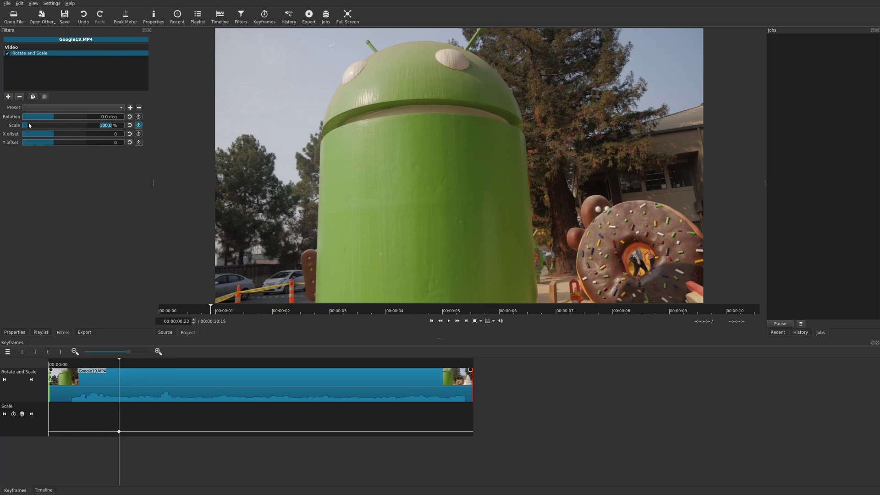
drag(28, 123, 61, 128)
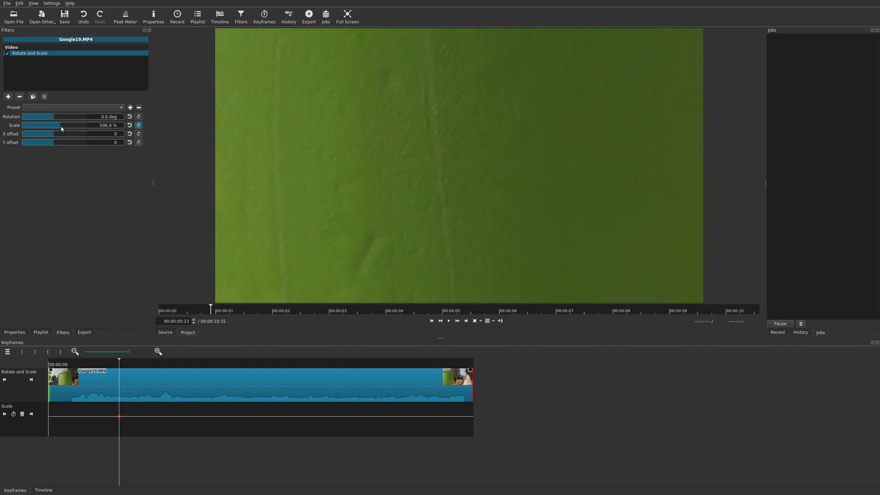
click(95, 362)
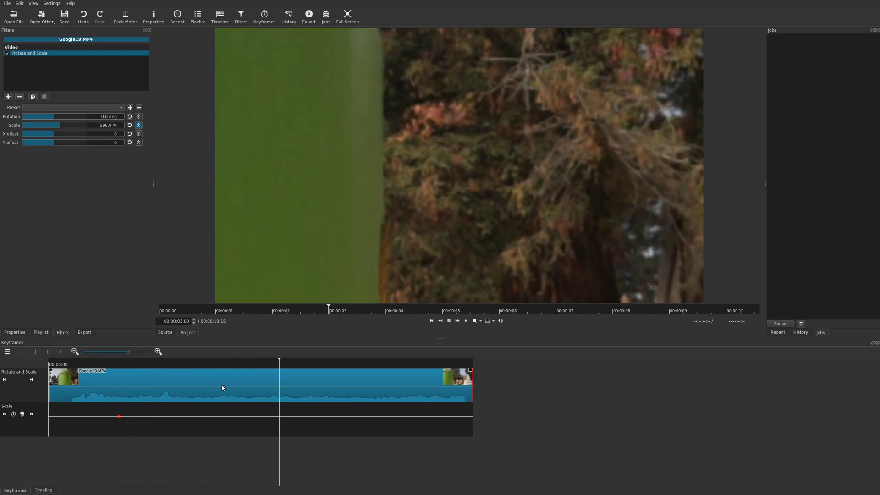
click(50, 364)
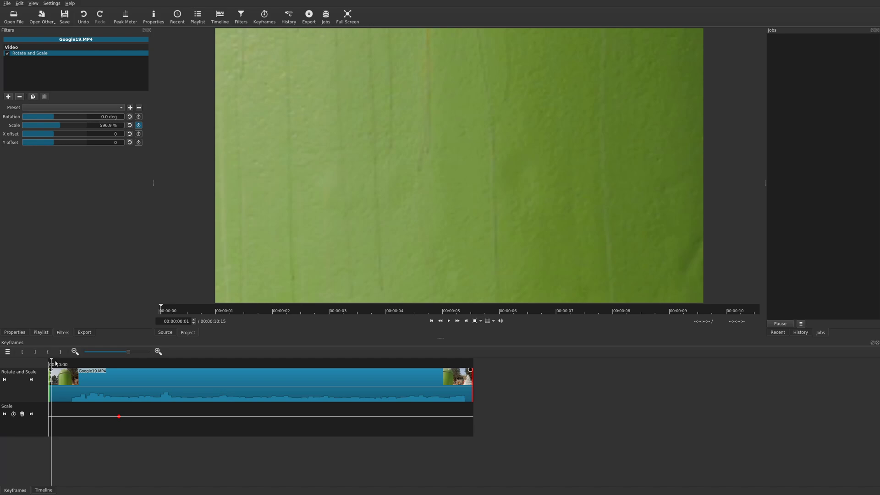
- Add a 100% Scale keyframe at the clip start and preview the zoom-in to 596.9%
key(space)
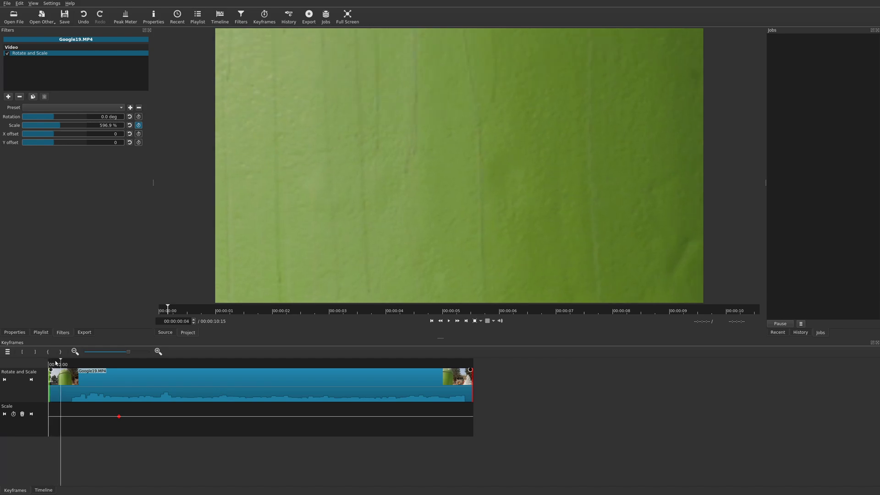
click(55, 363)
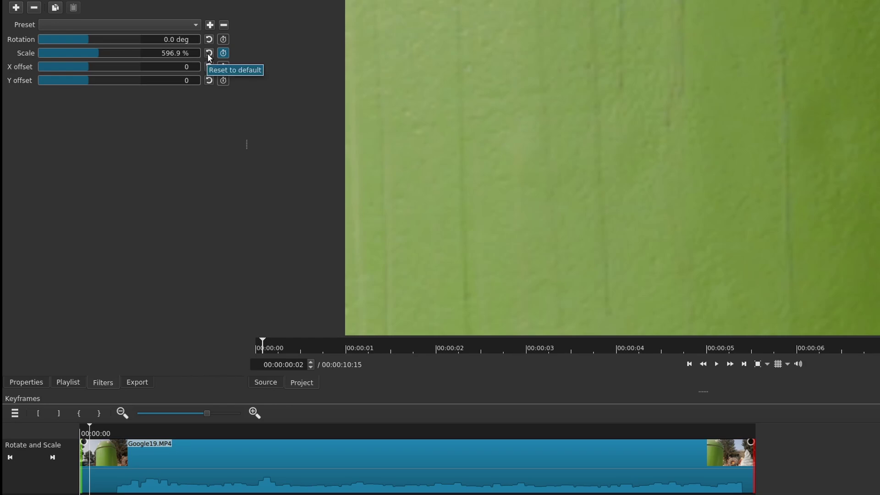
click(209, 53)
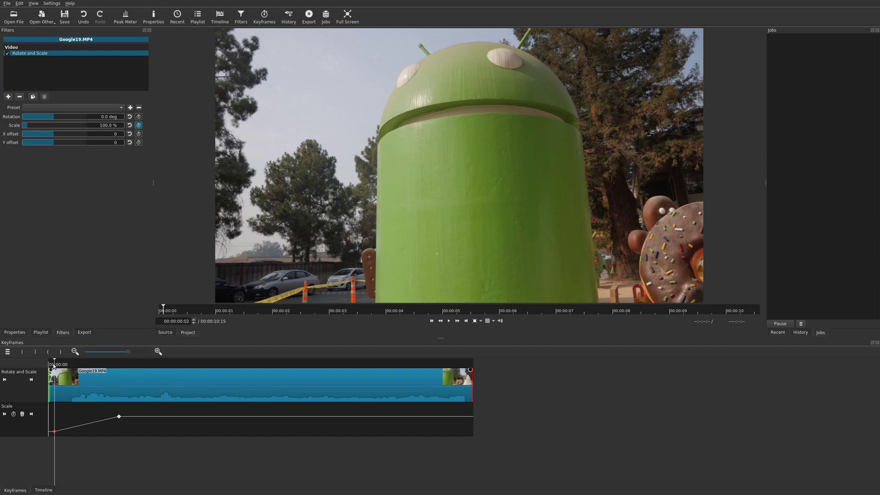
key(space)
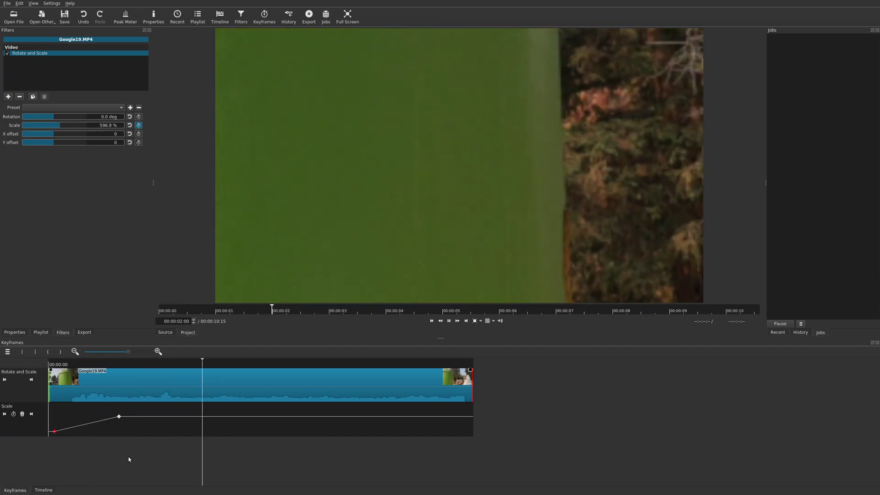
key(space)
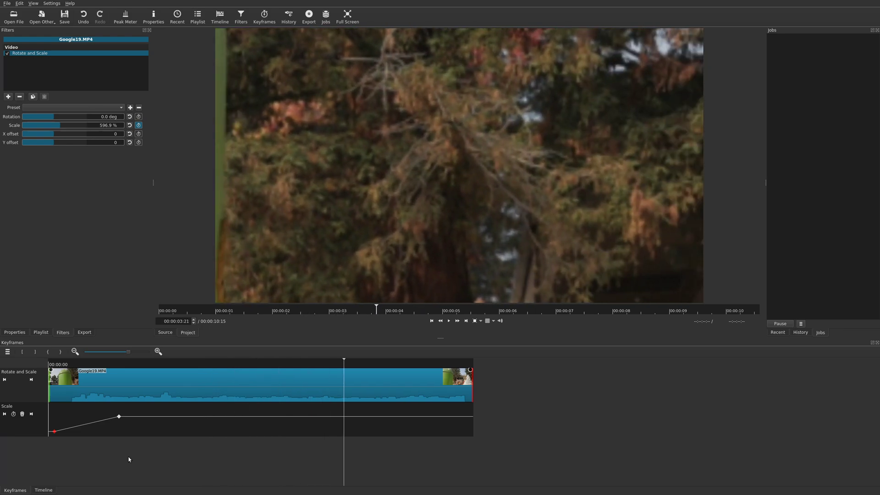
- Add a 100% Scale keyframe at 00:00:03:06 and play the zoom in and back out
click(298, 365)
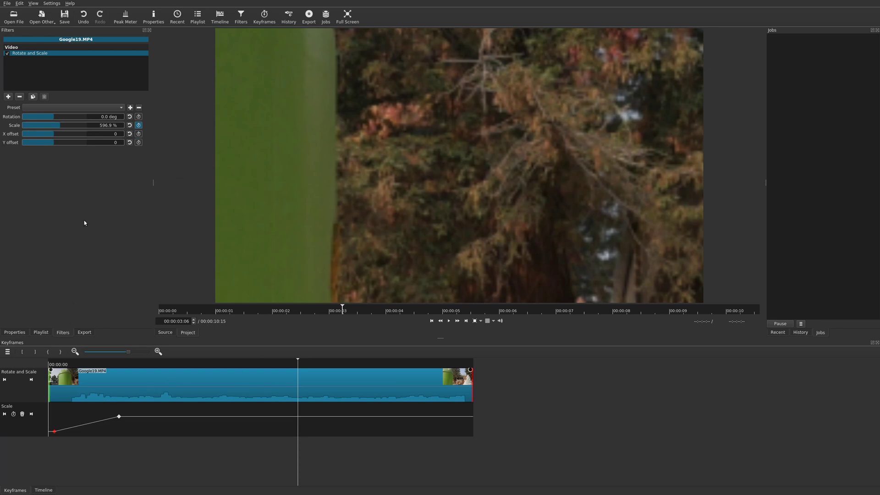
click(130, 125)
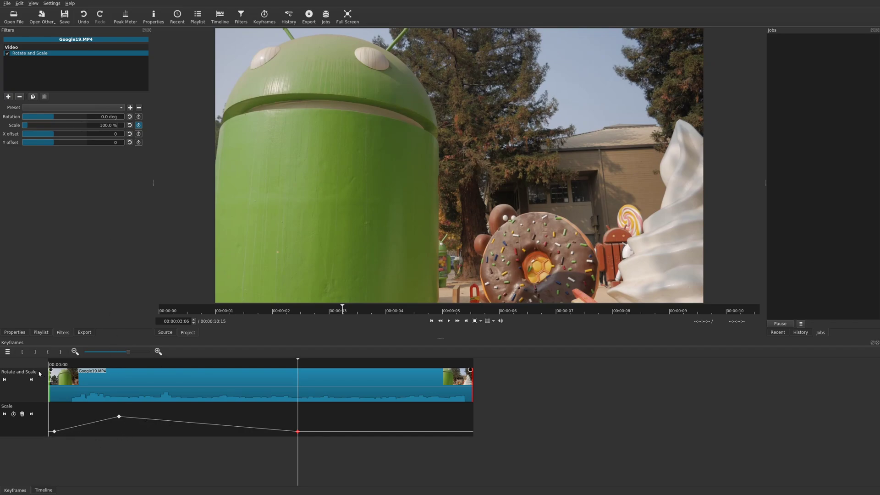
click(52, 365)
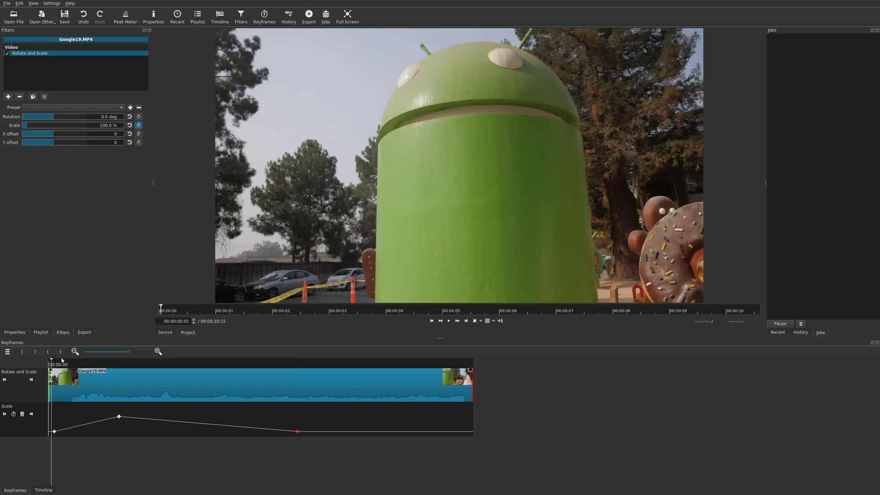
key(space)
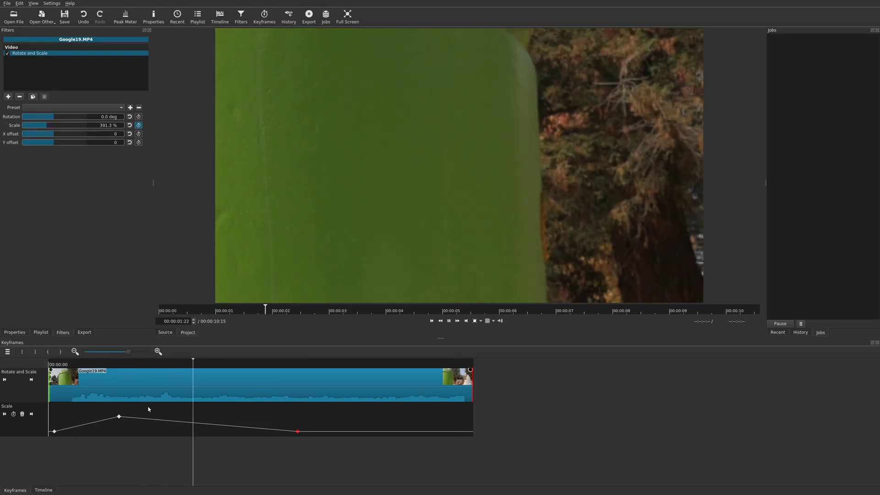
key(space)
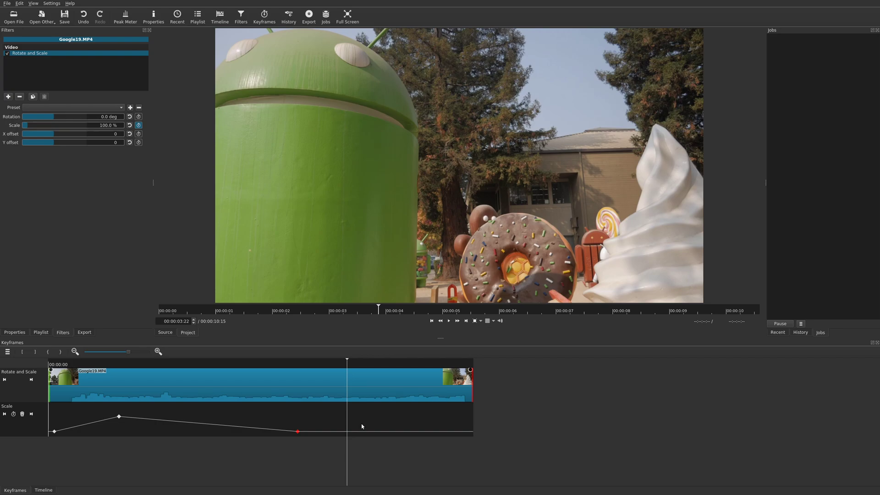
- Set the last and the 596.9% Scale keyframes to Smooth
click(299, 362)
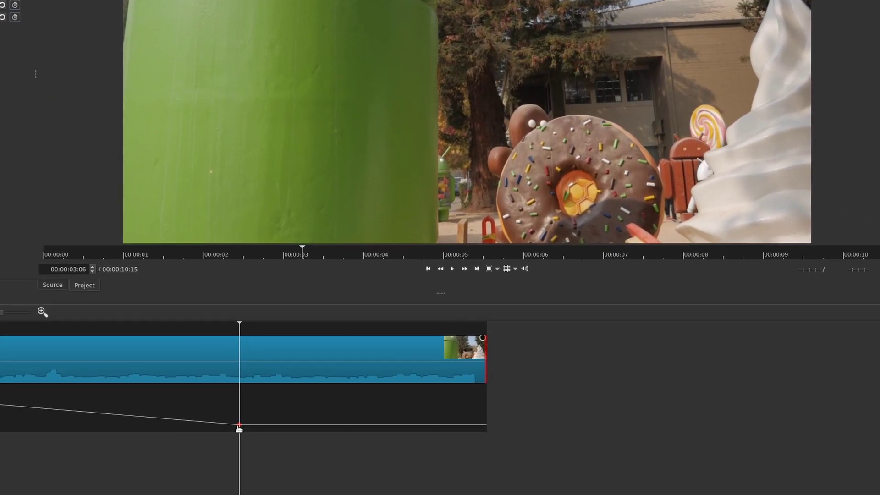
right_click(239, 427)
mouse_move(275, 431)
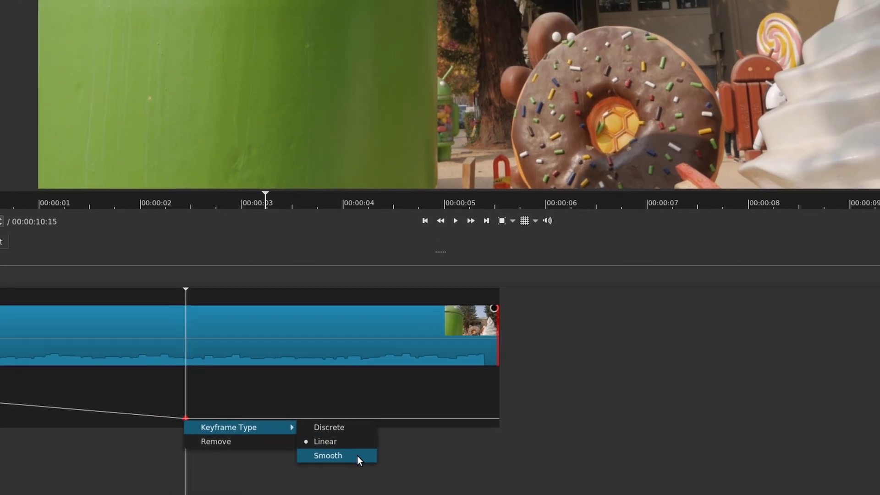
click(348, 457)
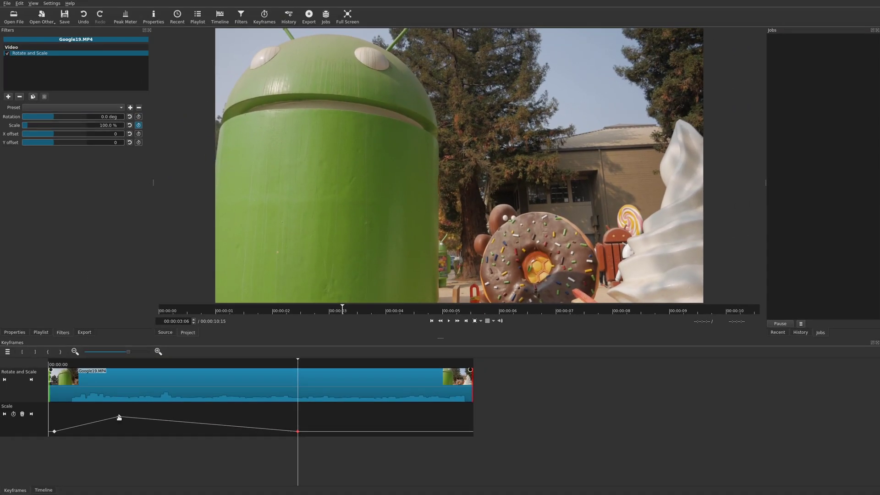
click(118, 372)
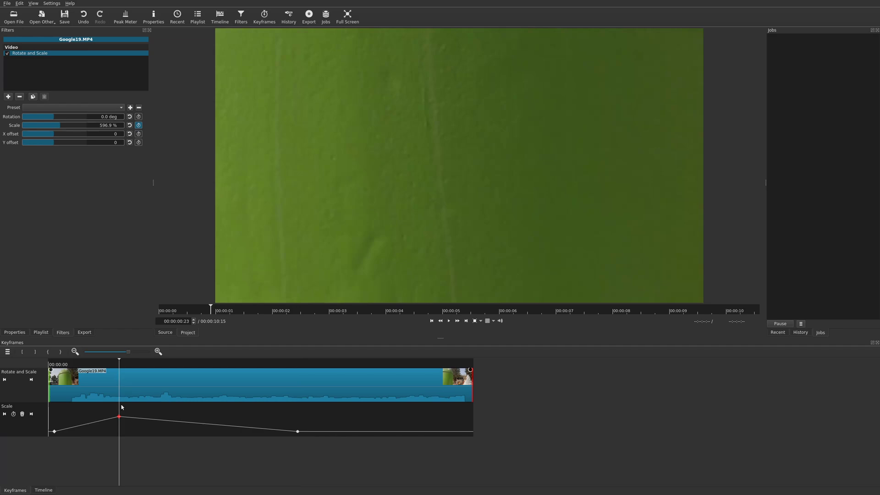
right_click(119, 416)
mouse_move(150, 421)
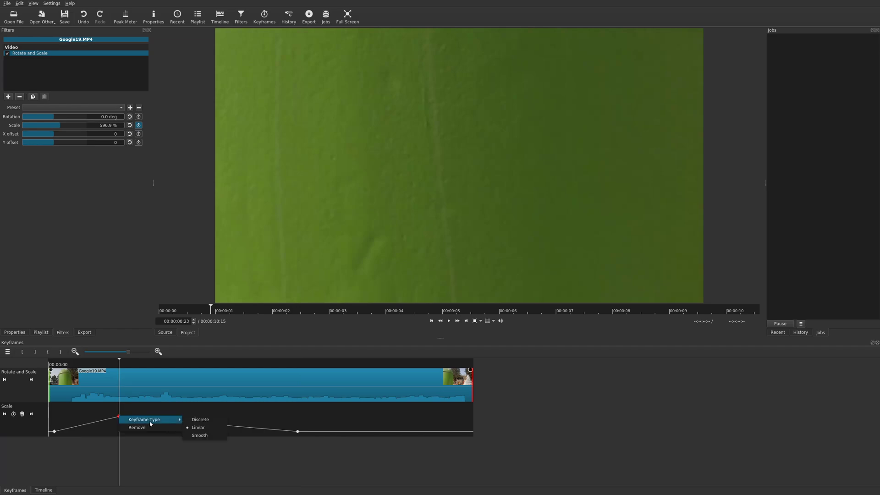
click(218, 435)
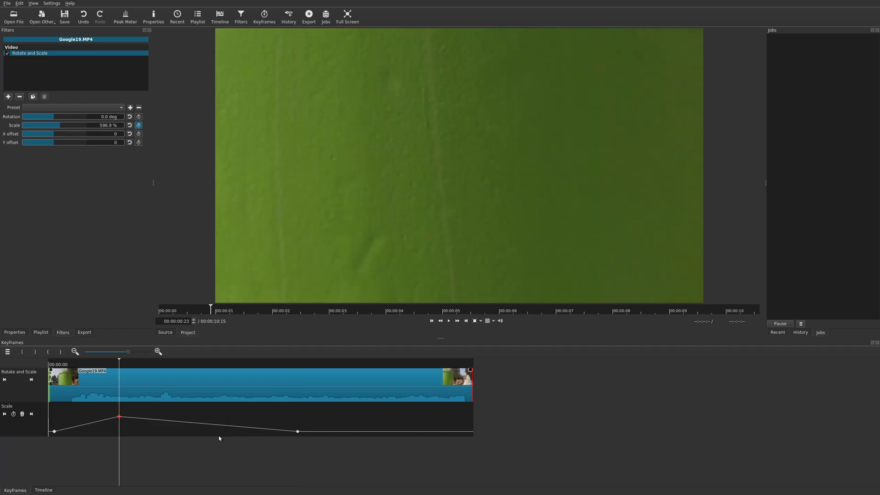
- Set the first Scale keyframe to Smooth and preview the curved zoom
click(54, 431)
right_click(54, 431)
mouse_move(87, 435)
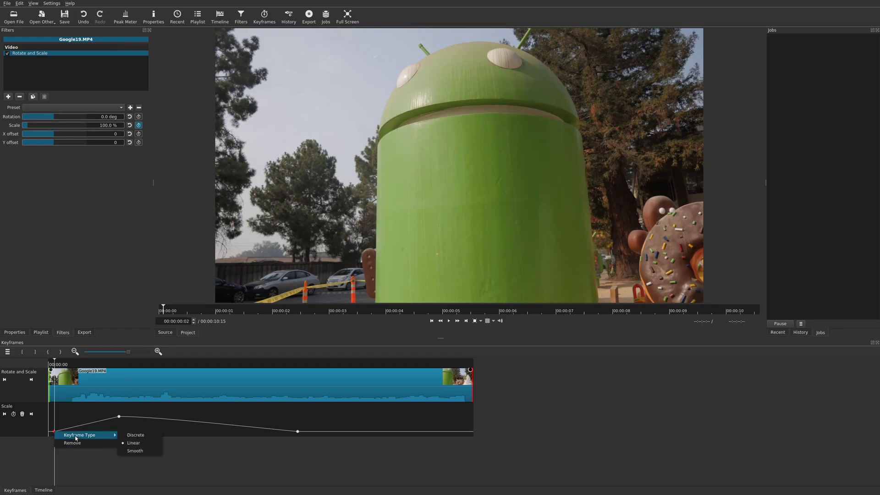
click(138, 449)
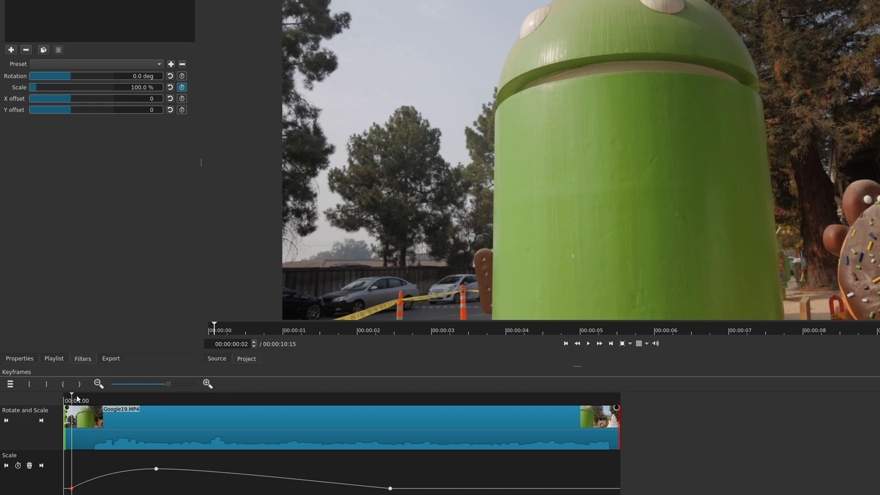
key(space)
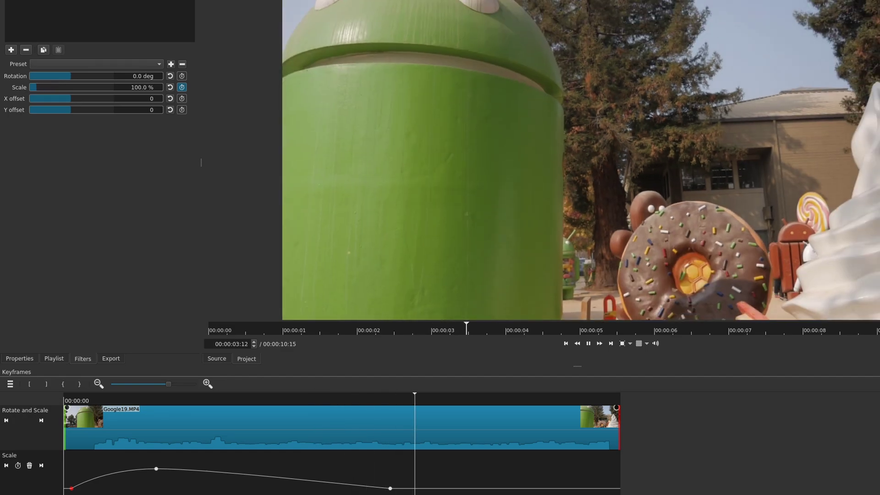
key(space)
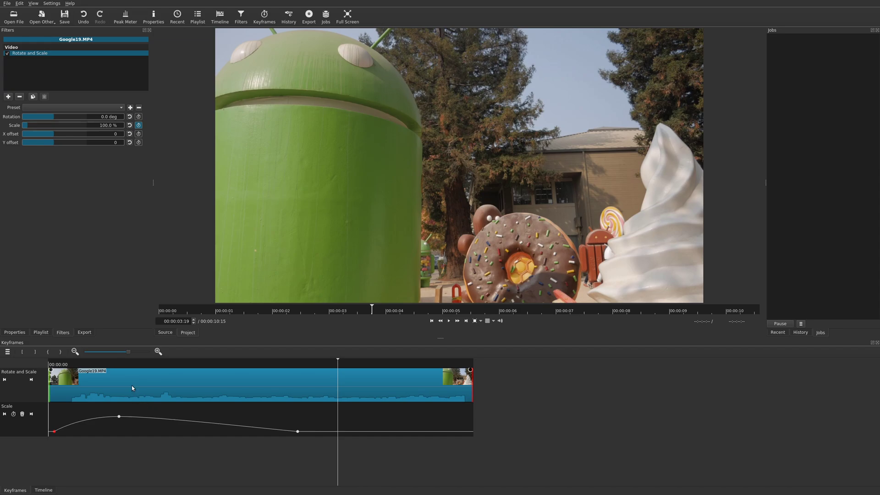
- Check the 596.9 % Scale peak at 00:00:00:23, then return to one frame past the clip start
click(116, 363)
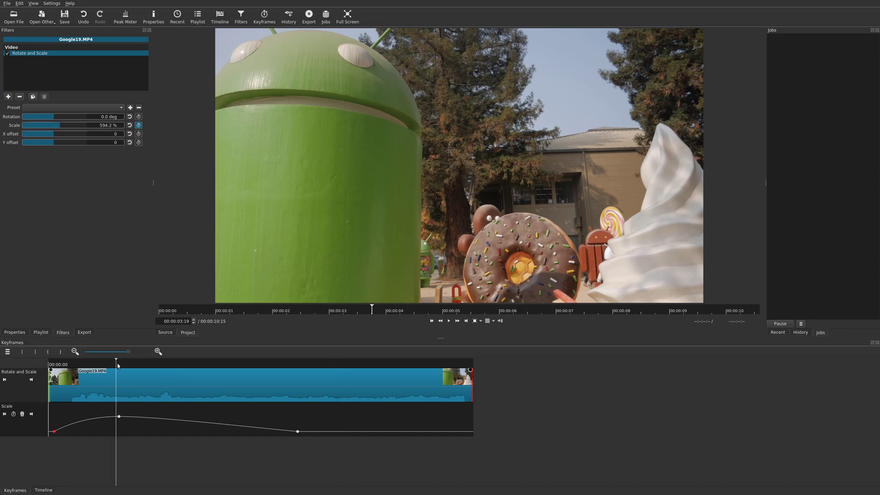
click(110, 361)
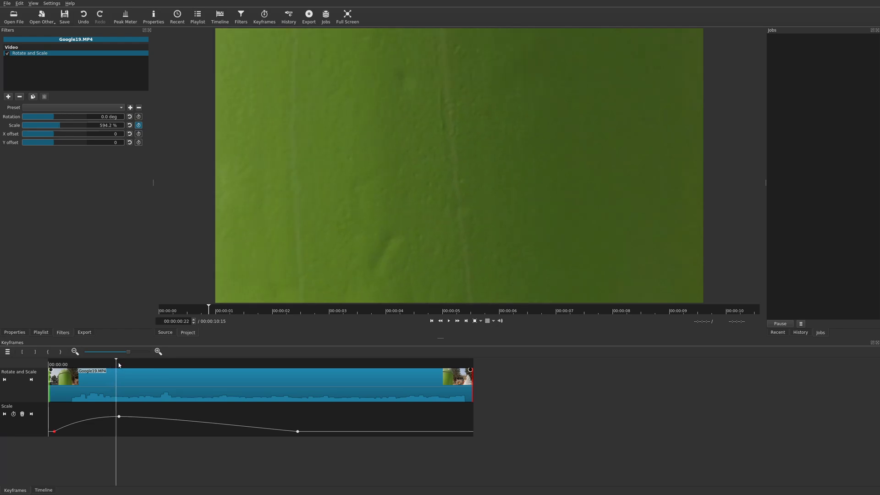
click(121, 363)
click(122, 363)
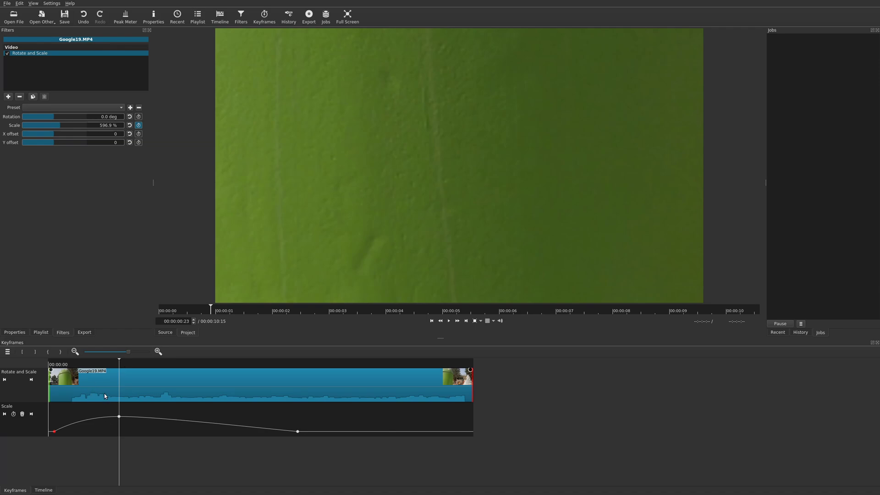
click(54, 363)
key(Right)
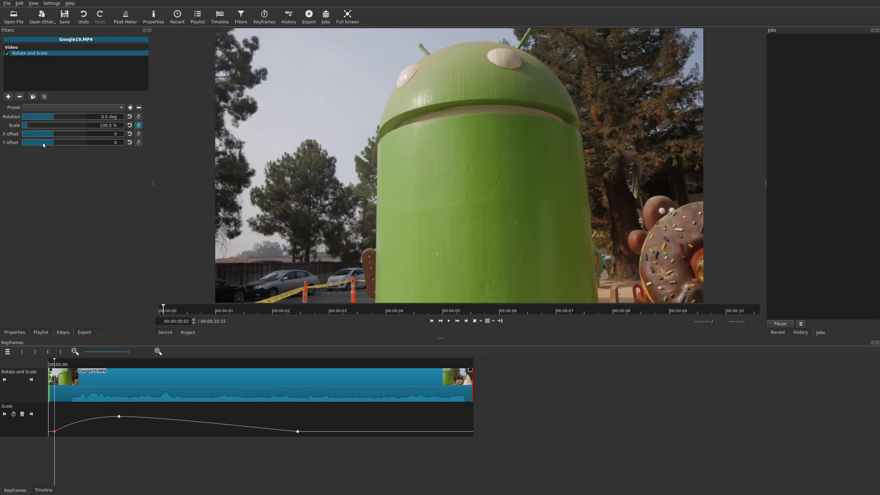
- At the 00:00:00:23 peak, keyframe X offset 79 and Y offset 340, and lower Scale to 272.3 %
click(139, 134)
click(139, 143)
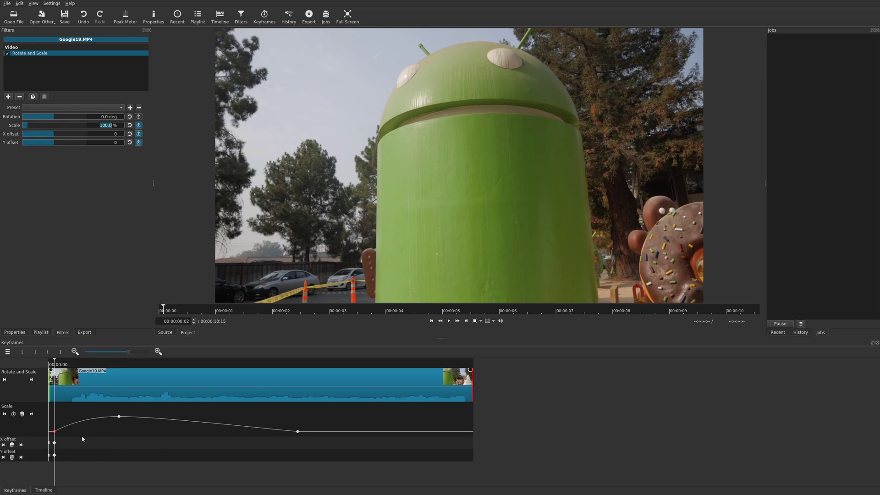
click(117, 363)
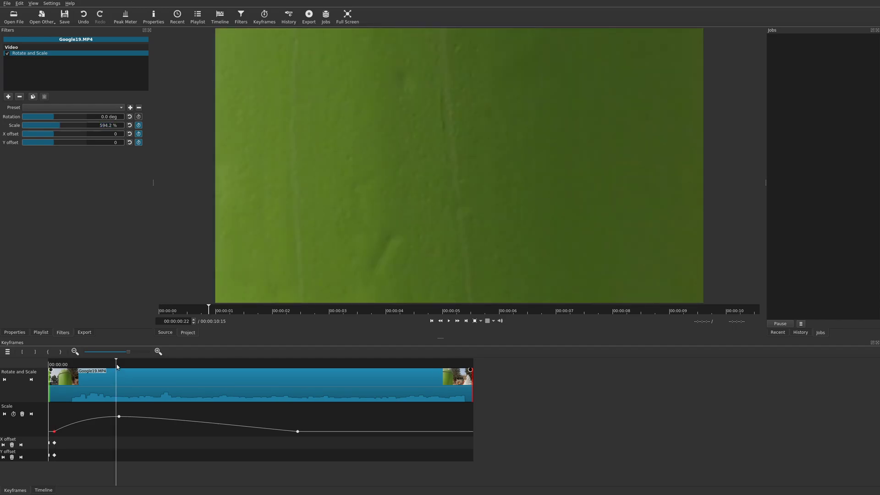
click(119, 416)
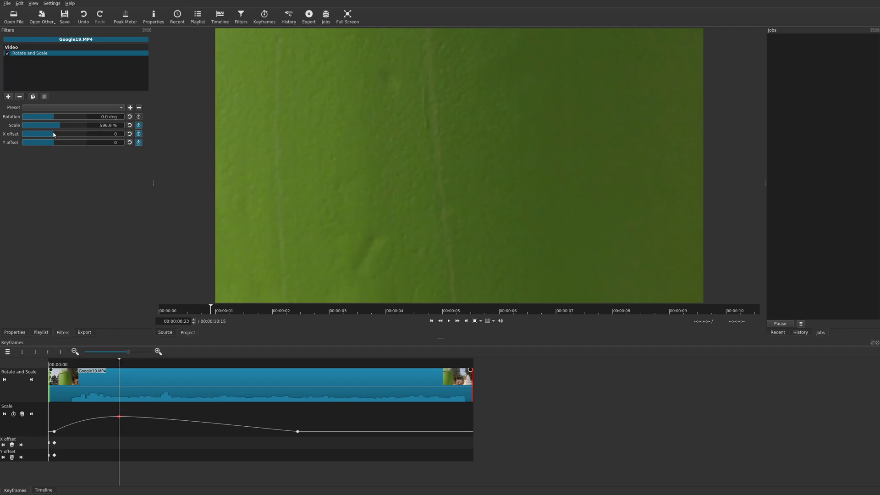
mouse_move(53, 143)
mouse_down()
mouse_move(59, 144)
mouse_move(55, 133)
mouse_up()
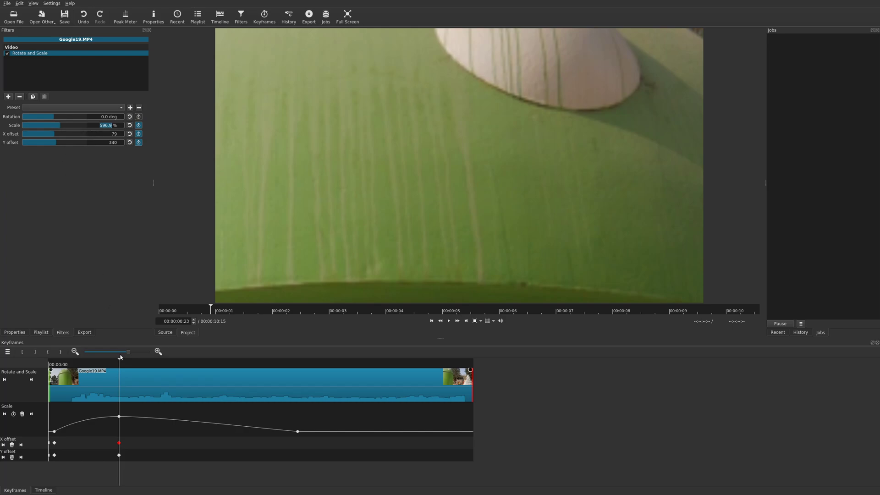
click(119, 416)
drag(62, 125, 40, 118)
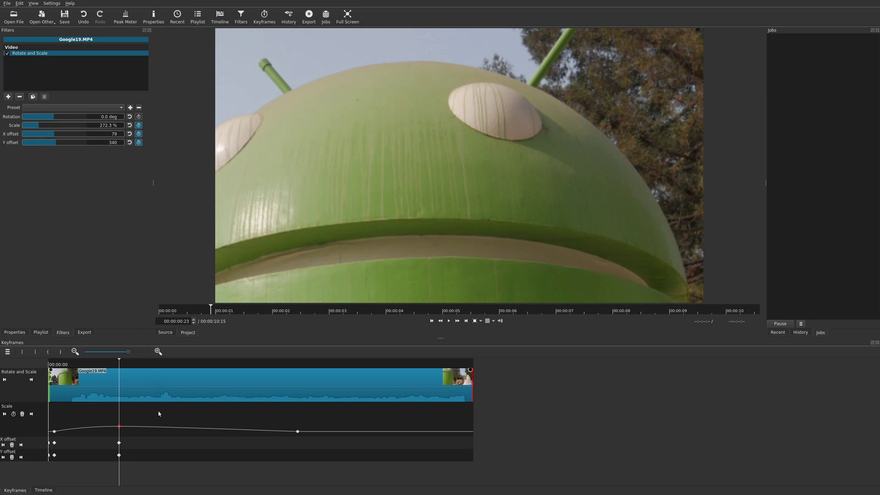
- Reset X and Y offsets to 0 at the last Scale keyframe, 00:00:03:06
click(298, 375)
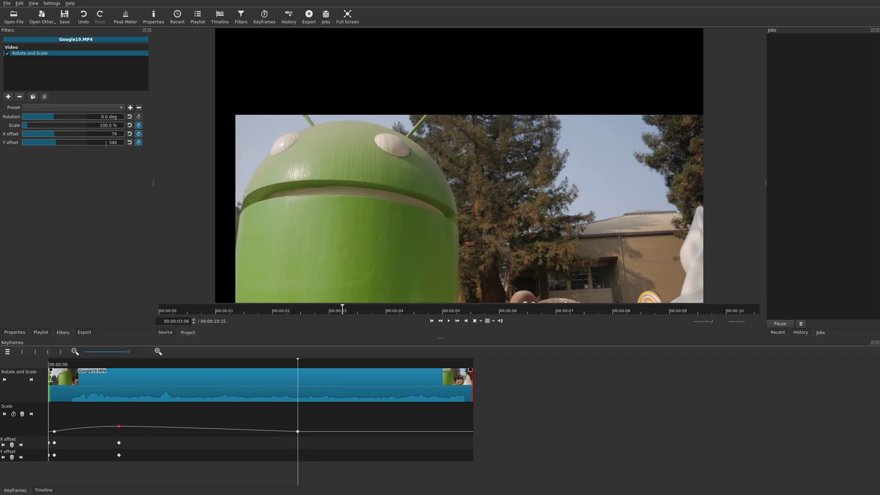
click(129, 136)
click(130, 142)
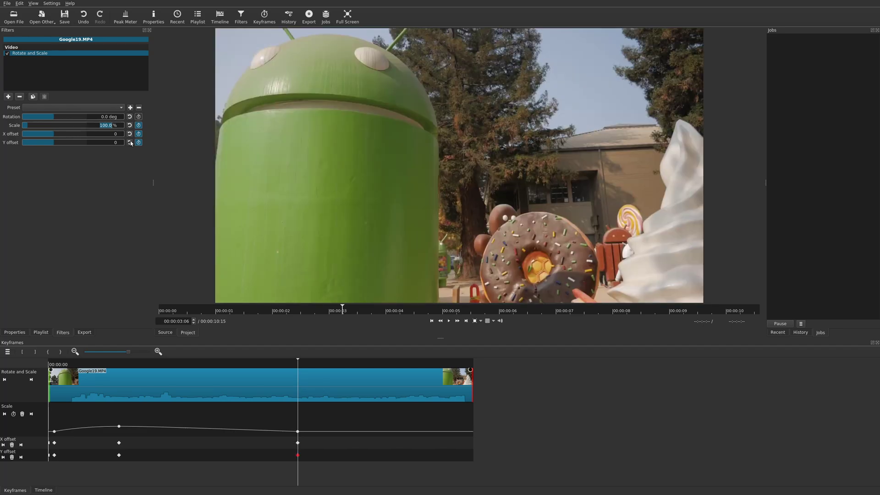
- Play the clip from the start to preview the zoom and pan, stopping near 00:00:03:24
click(84, 366)
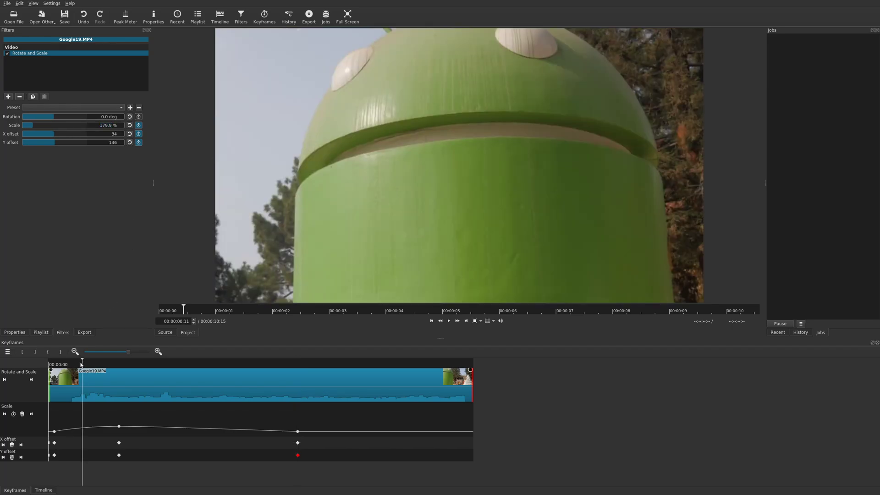
drag(84, 366, 49, 365)
key(space)
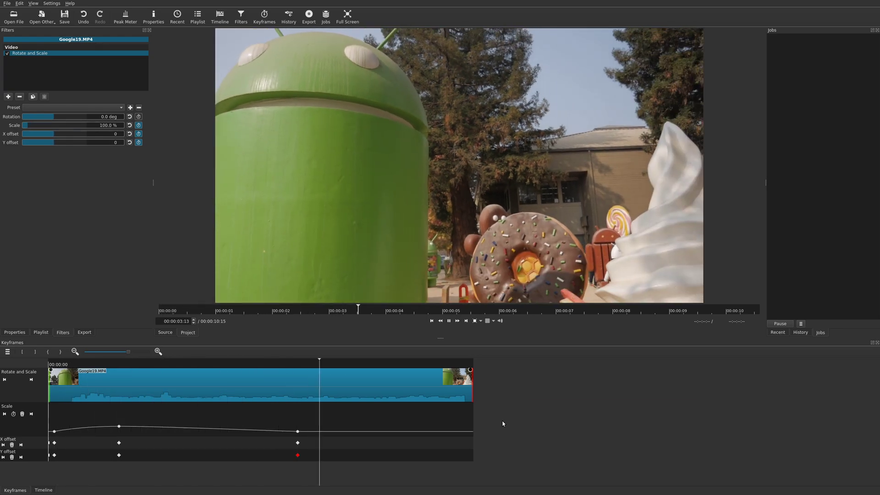
key(space)
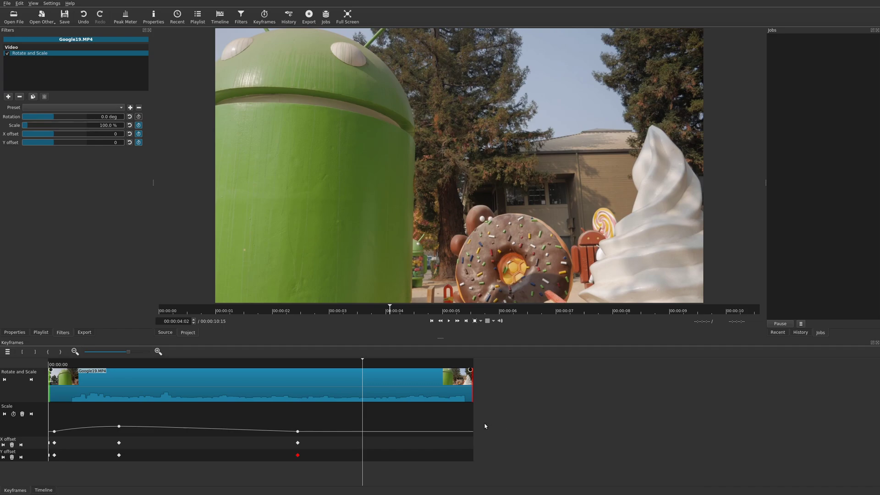
key(Left)
key(Left)
key(Left)
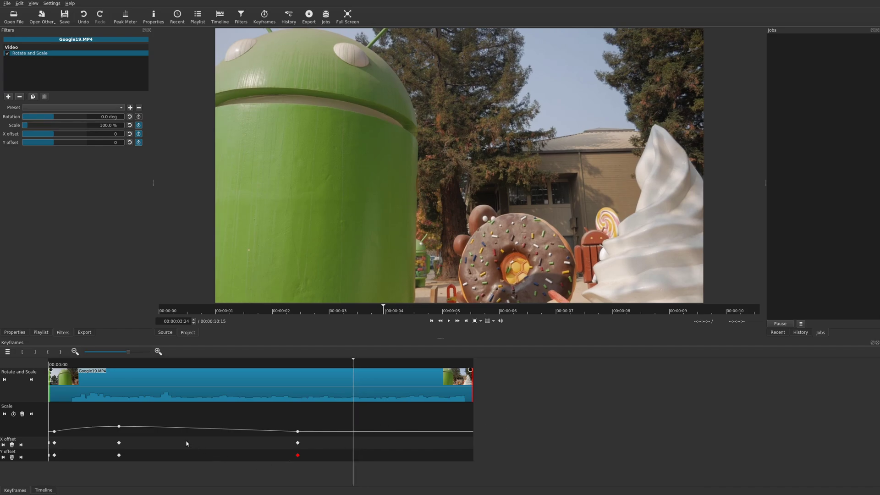